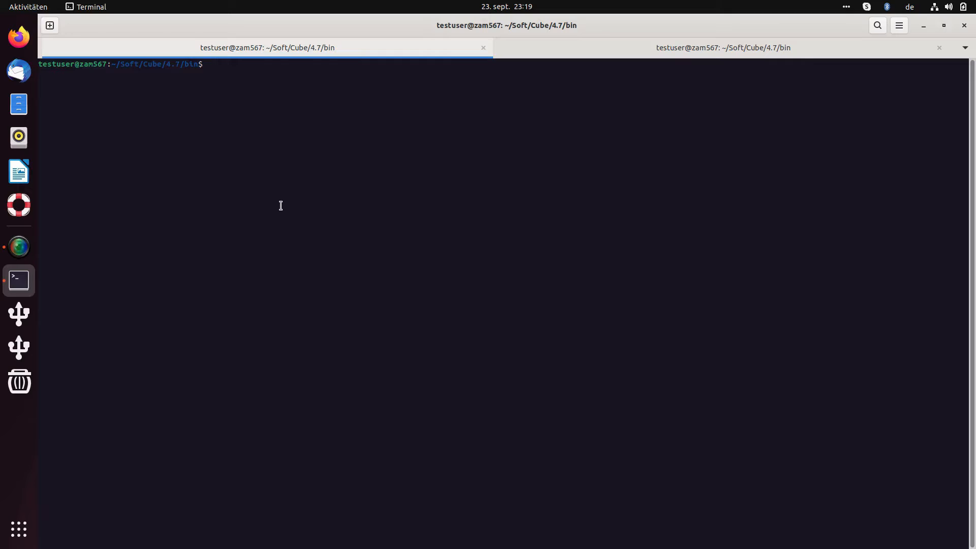
- Launch ./cube, load the recent file scorep_bt-mz_B_2p4x6_trace_papi/trace.cubex and adjust the width of the metric tree pane
{"action": "type", "text": "./cube"}
{"action": "key", "text": "Return"}
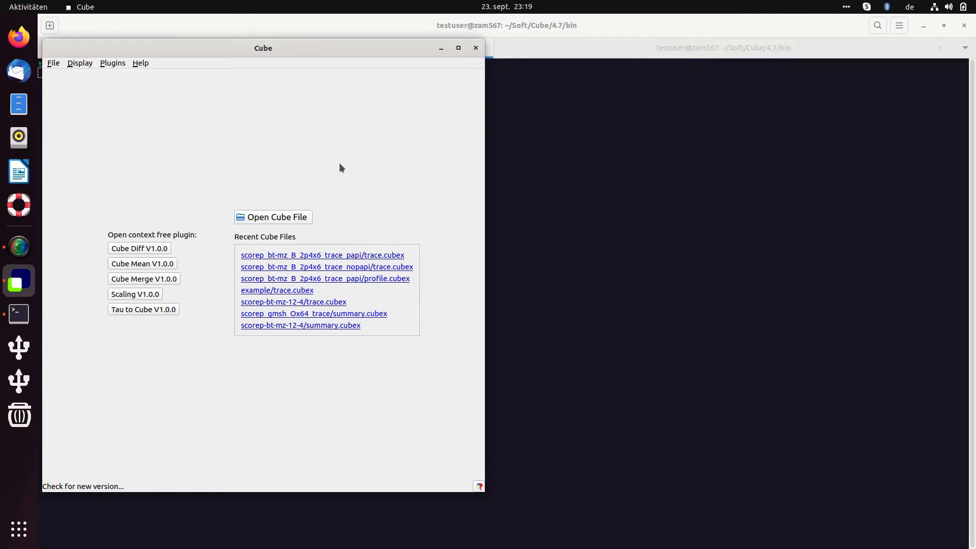
{"action": "left_click", "coordinate": [283, 256]}
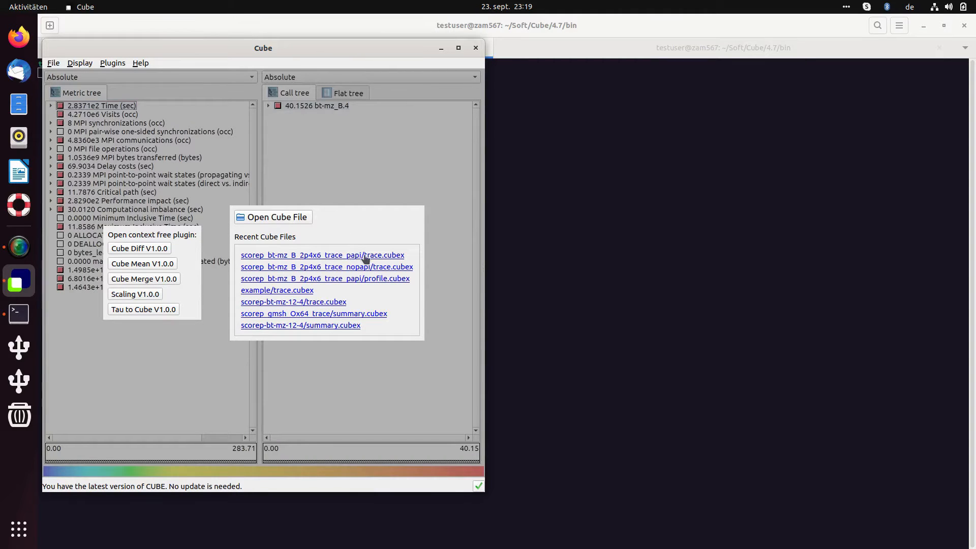
{"action": "left_click", "coordinate": [351, 266]}
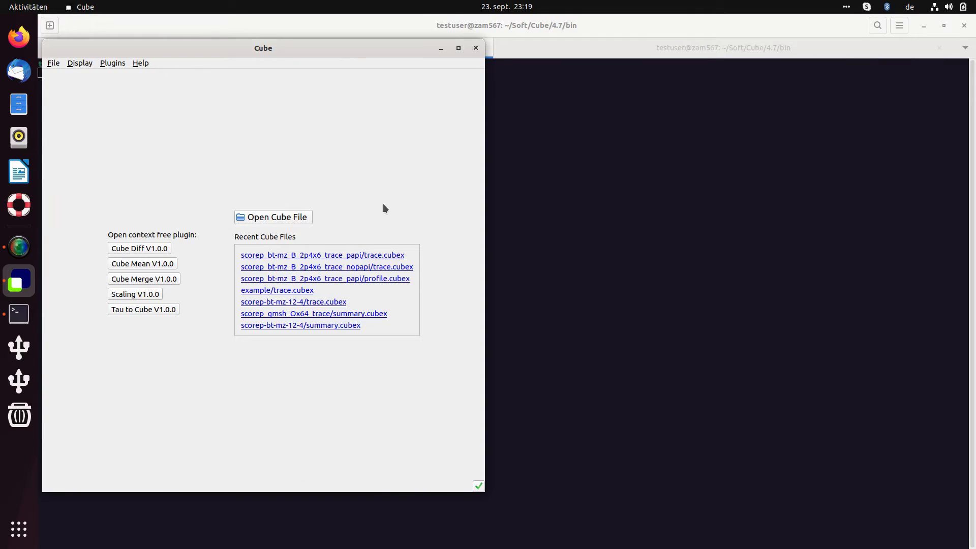
{"action": "mouse_move", "coordinate": [359, 256]}
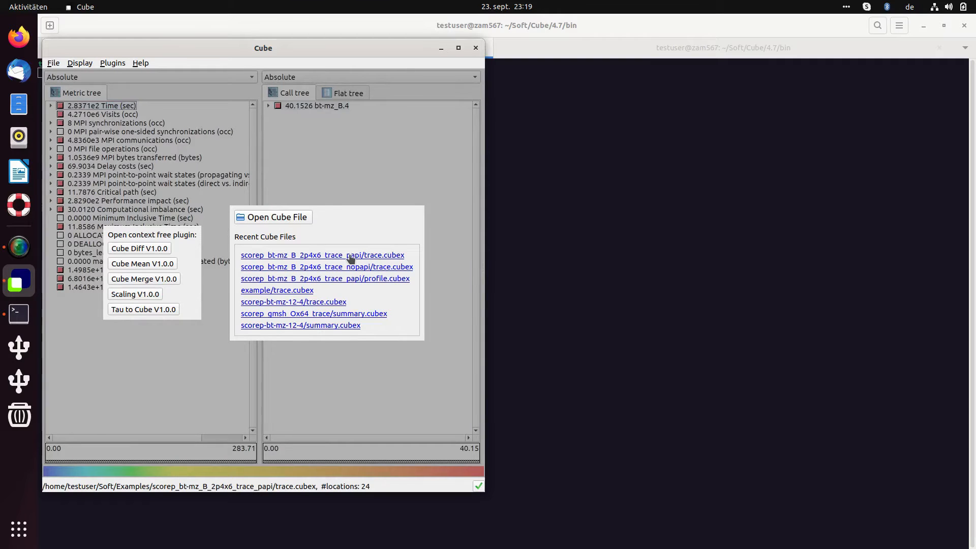
{"action": "left_click", "coordinate": [352, 257]}
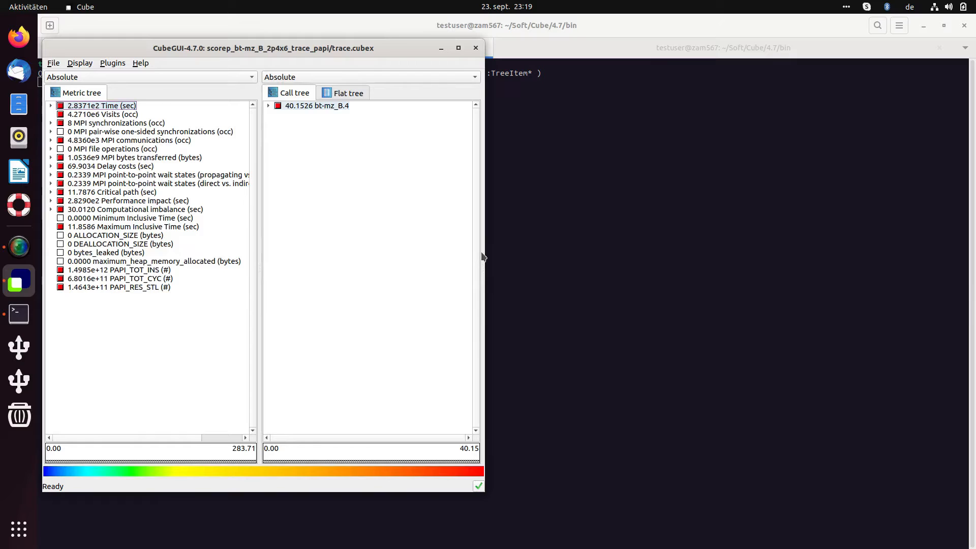
{"action": "mouse_move", "coordinate": [478, 253]}
{"action": "left_mouse_down"}
{"action": "mouse_move", "coordinate": [375, 254]}
{"action": "mouse_move", "coordinate": [471, 253]}
{"action": "left_mouse_up"}
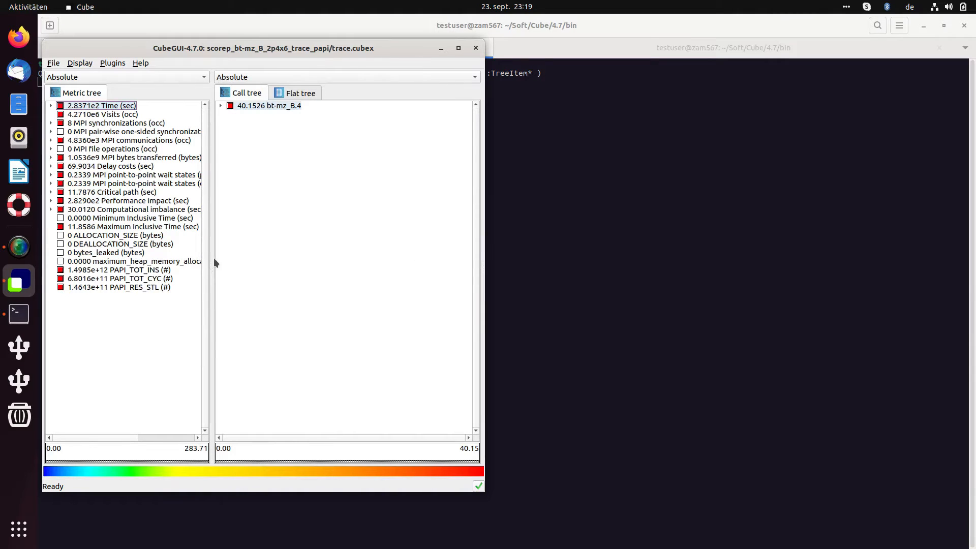
{"action": "left_click_drag", "start_coordinate": [215, 262], "coordinate": [270, 262]}
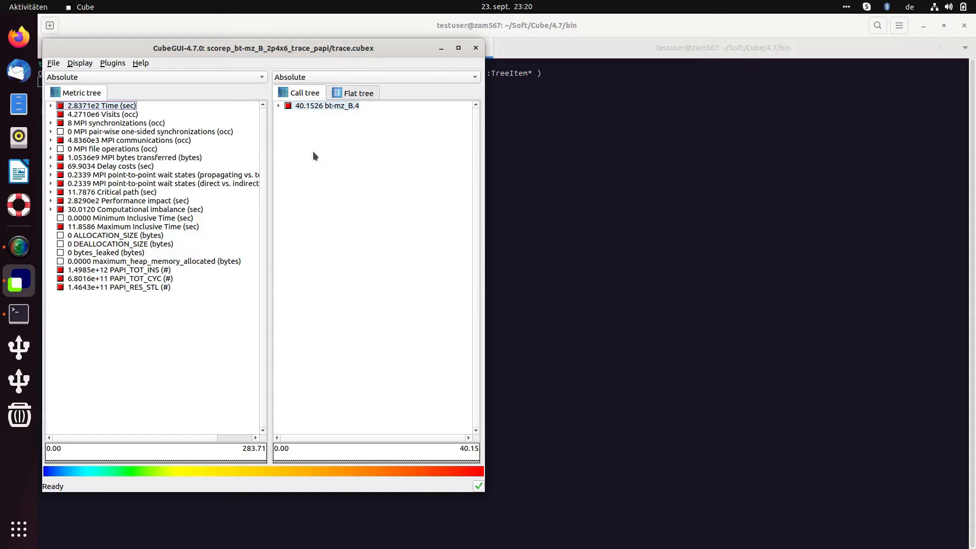
- Start a second Cube instance from the other terminal session and load the recent file scorep_bt-mz_B_2p4x6_trace_nopapi/trace.cubex
{"action": "left_click", "coordinate": [604, 54]}
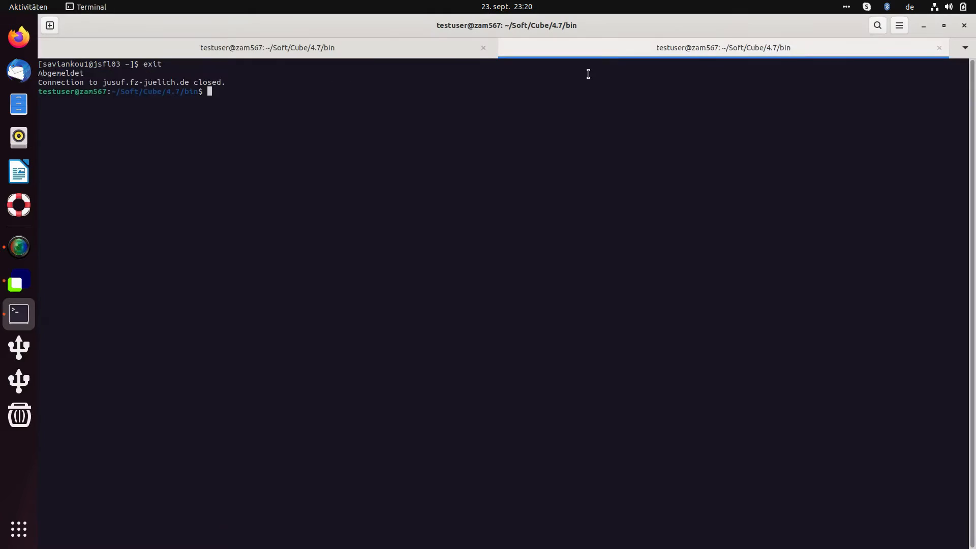
{"action": "key", "text": "Up"}
{"action": "key", "text": "Up"}
{"action": "key", "text": "Return"}
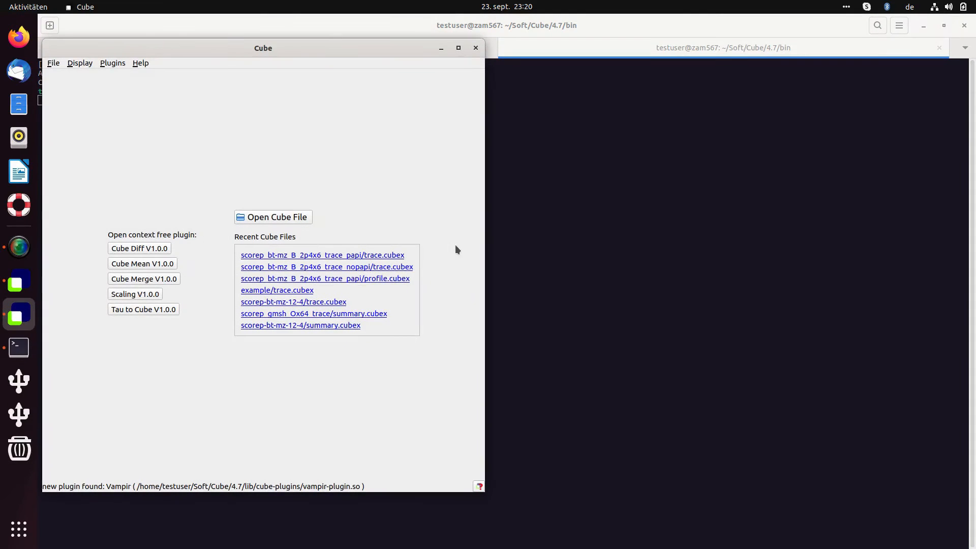
{"action": "left_click", "coordinate": [401, 266]}
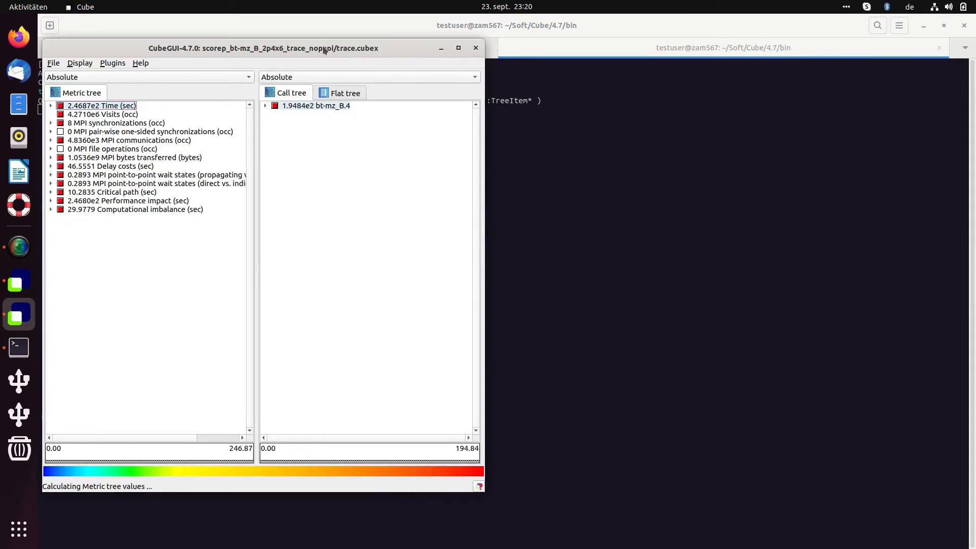
- Arrange the papi and nopapi Cube windows side by side, with the papi trace on the left
{"action": "left_click_drag", "start_coordinate": [323, 49], "coordinate": [781, 45]}
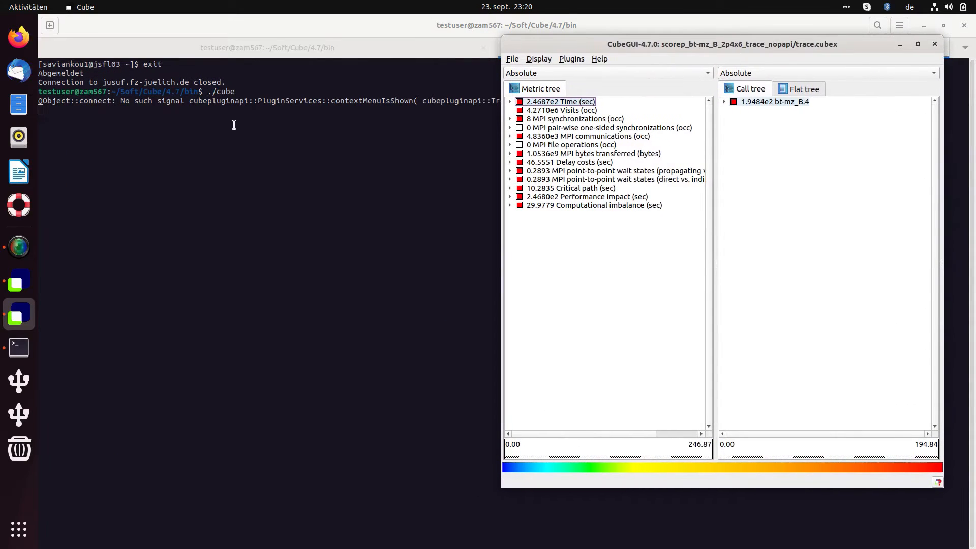
{"action": "left_click", "coordinate": [19, 281]}
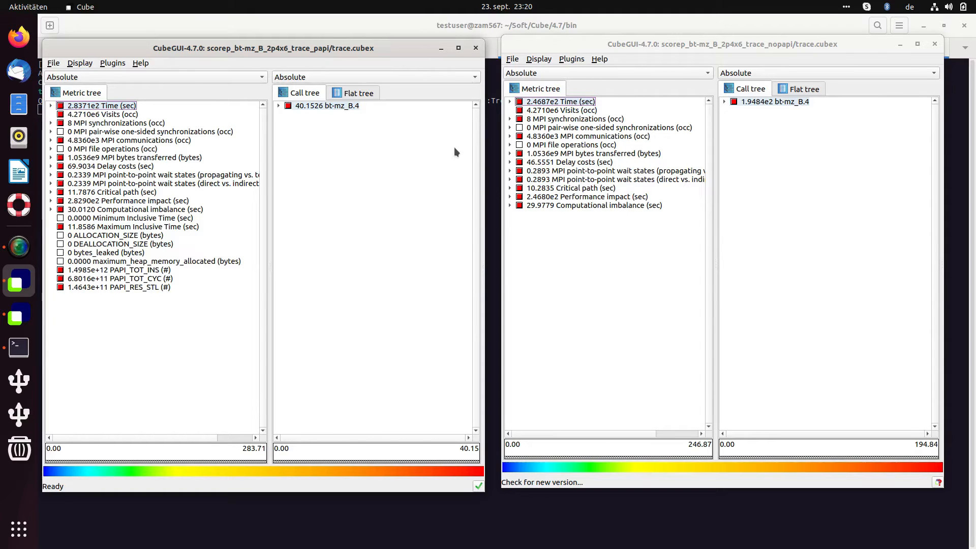
{"action": "left_click_drag", "start_coordinate": [408, 48], "coordinate": [421, 45]}
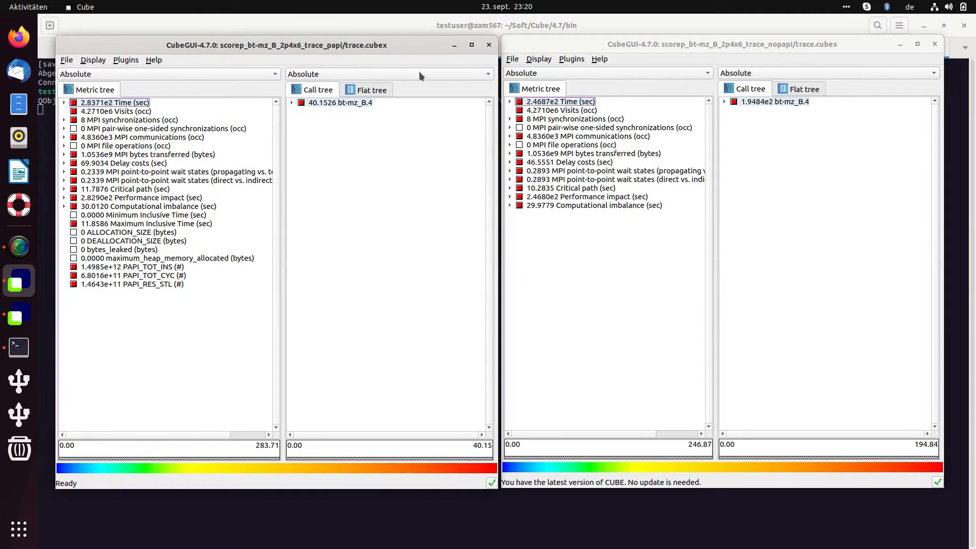
- Expand Time and Execution in the metric trees of both windows and select the Computation metric in each
{"action": "left_click", "coordinate": [64, 103]}
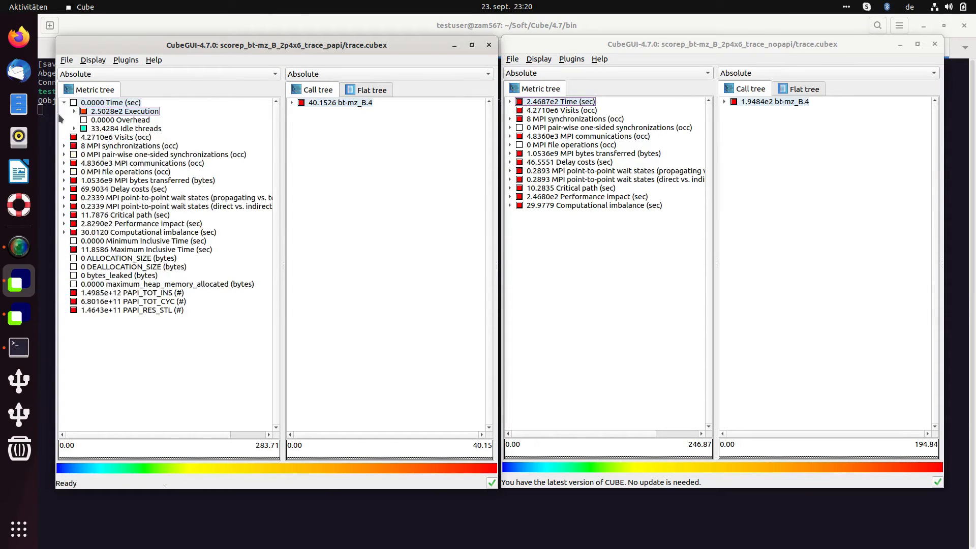
{"action": "left_click", "coordinate": [510, 103]}
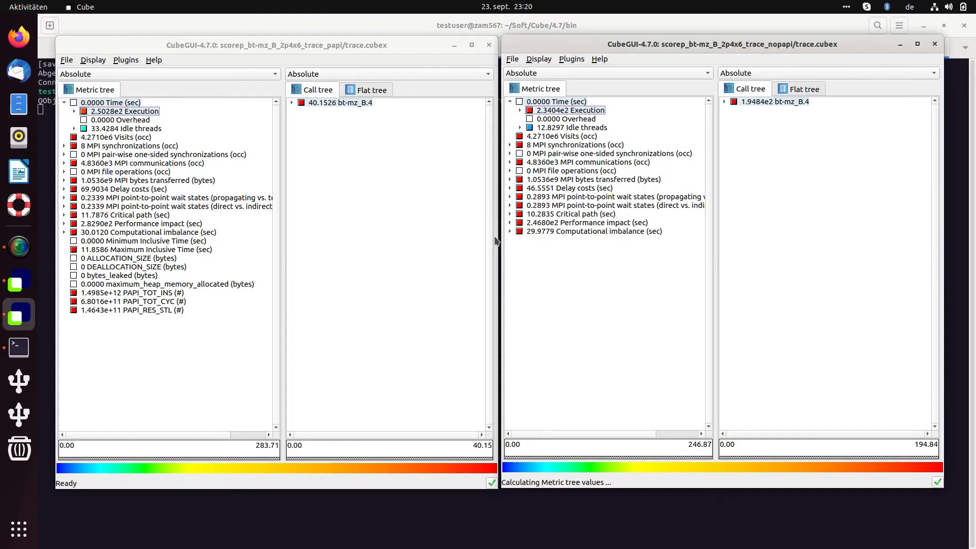
{"action": "left_click", "coordinate": [75, 111]}
{"action": "left_click", "coordinate": [521, 110]}
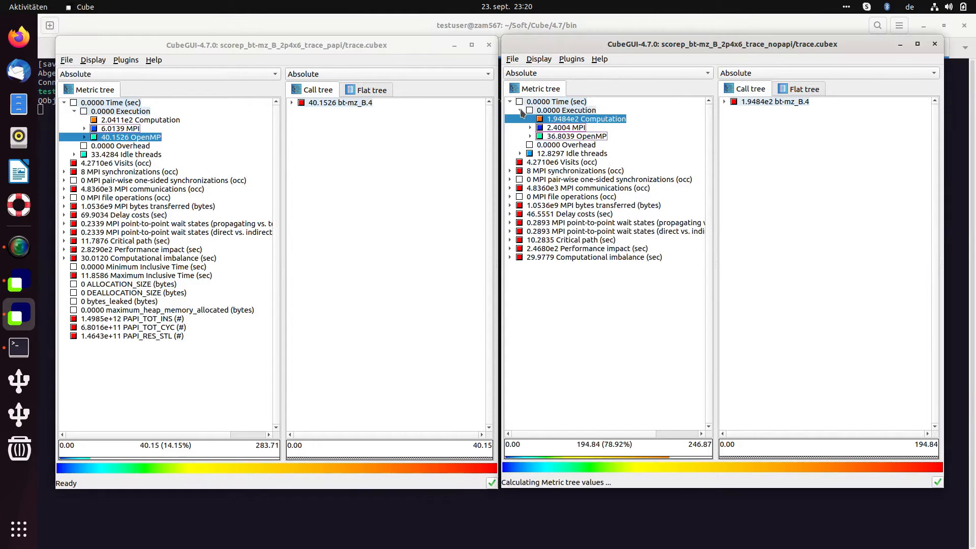
{"action": "left_click", "coordinate": [105, 121]}
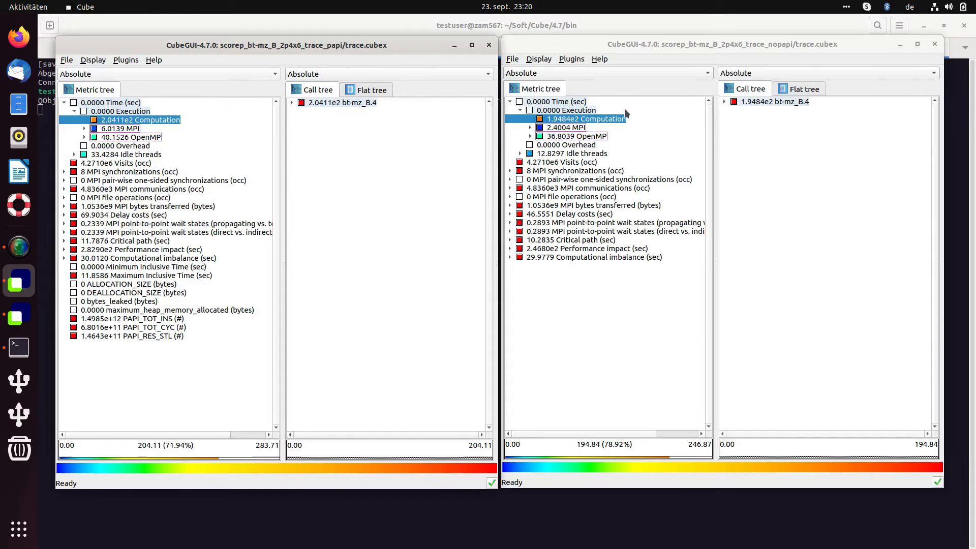
{"action": "left_click", "coordinate": [587, 118]}
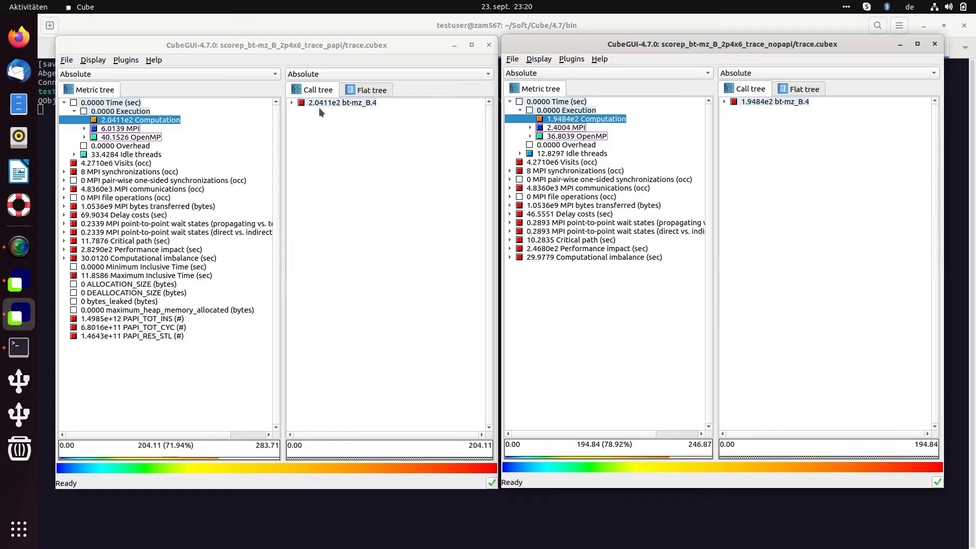
- Expand the papi trace's call tree through bt, initialize, ITERATION and adi, and select compute_rhs under adi
{"action": "left_click", "coordinate": [292, 102]}
{"action": "left_click", "coordinate": [302, 111]}
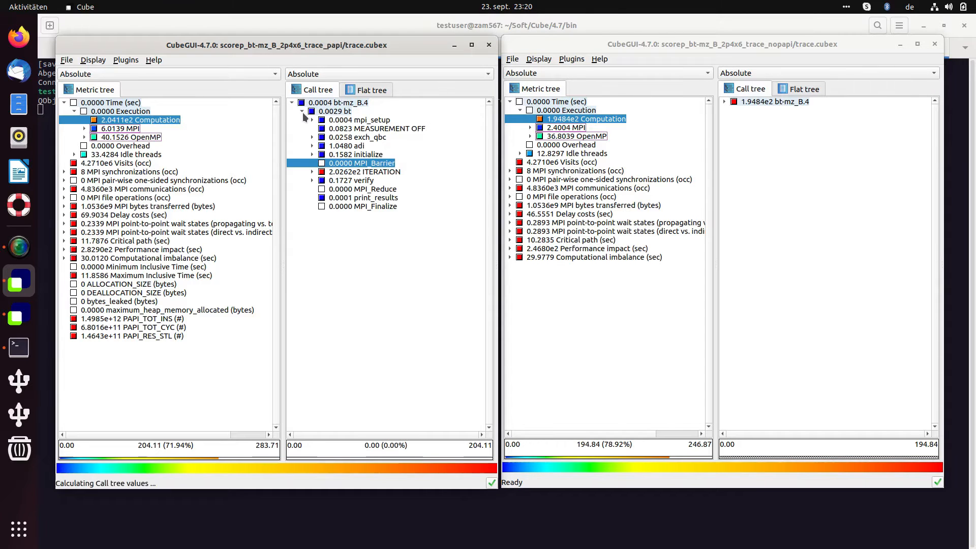
{"action": "left_click", "coordinate": [312, 154]}
{"action": "left_click", "coordinate": [312, 180]}
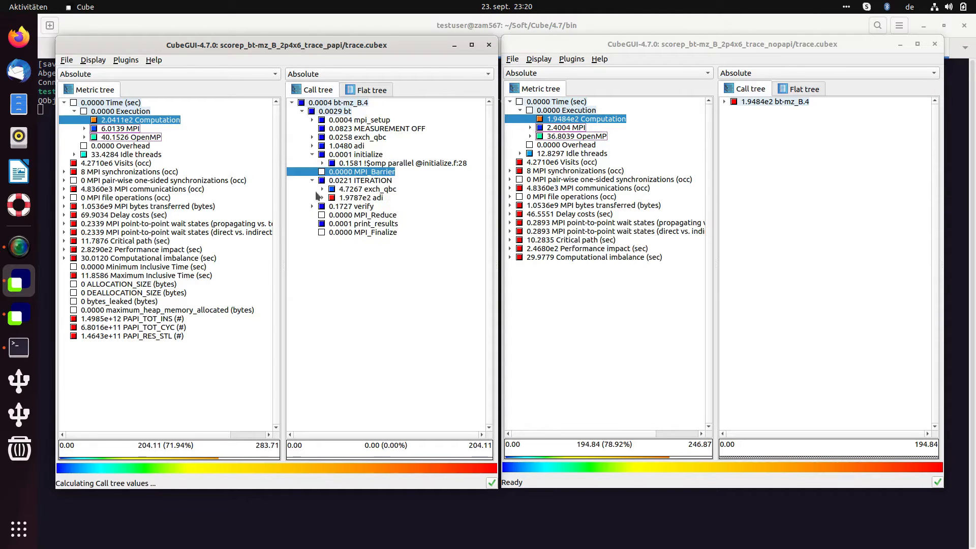
{"action": "left_click", "coordinate": [322, 197]}
{"action": "left_click", "coordinate": [381, 206]}
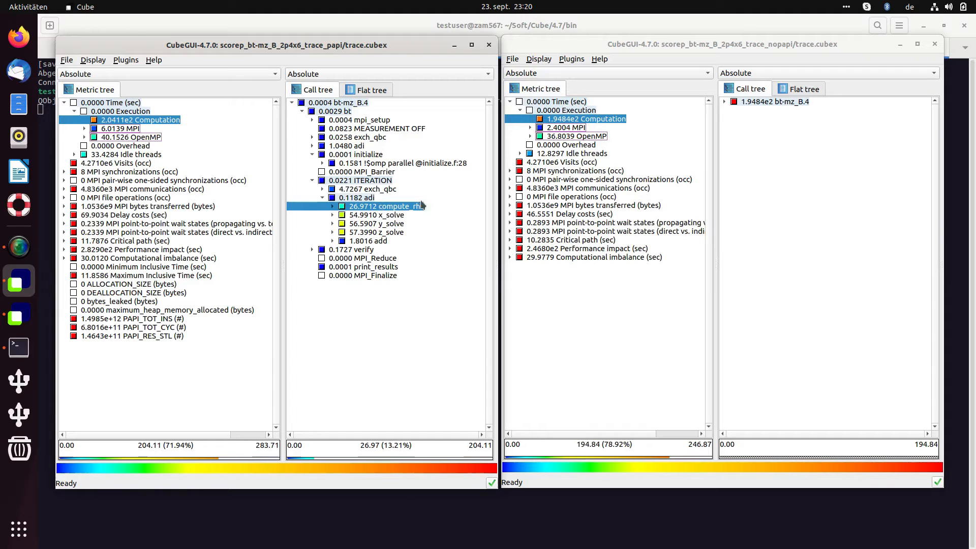
- Expand the nopapi trace's call tree through bt, ITERATION and adi, and select compute_rhs under adi
{"action": "left_click", "coordinate": [724, 102]}
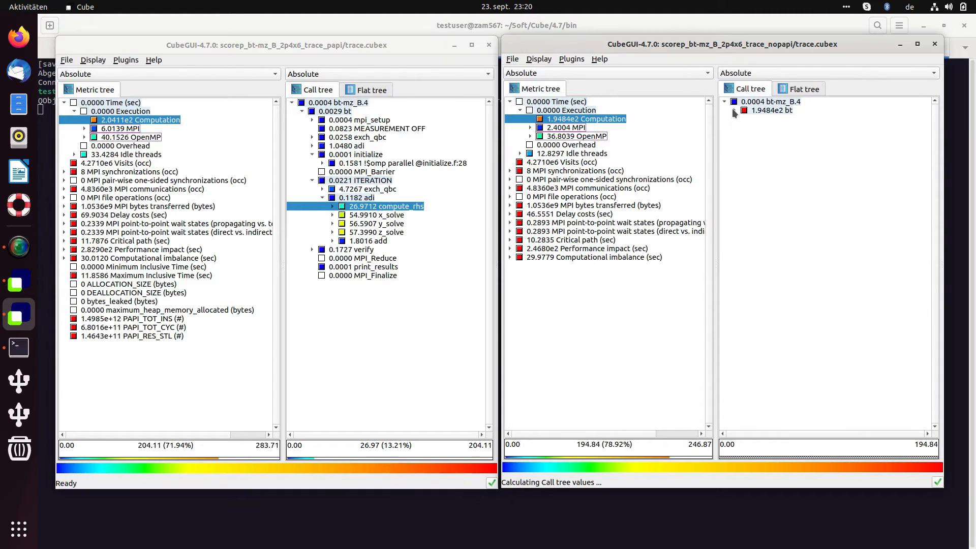
{"action": "left_click", "coordinate": [733, 111]}
{"action": "left_click", "coordinate": [776, 172]}
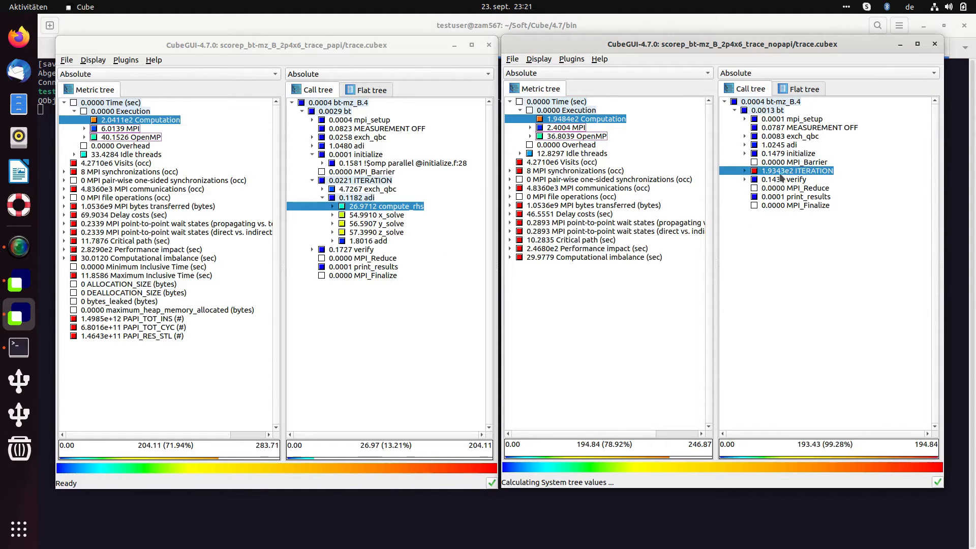
{"action": "left_click", "coordinate": [744, 171]}
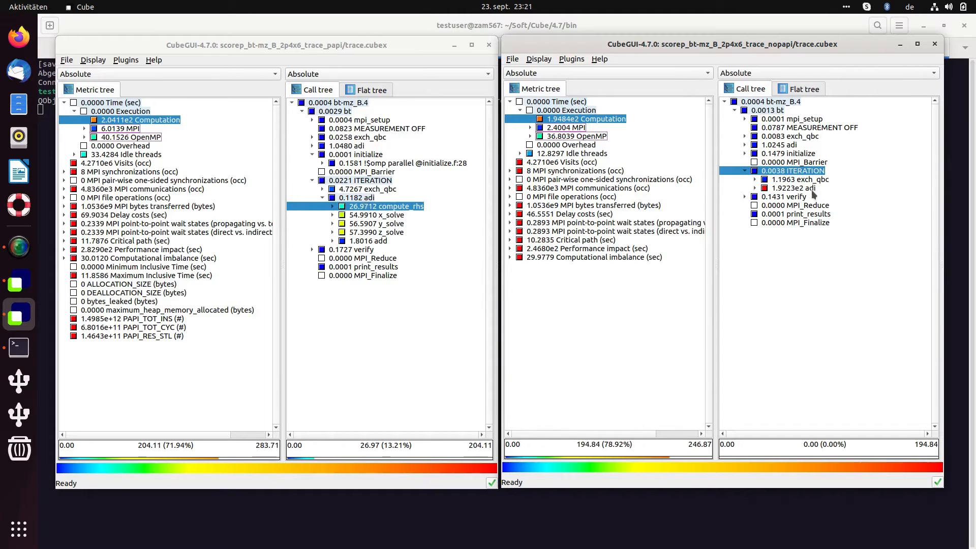
{"action": "left_click", "coordinate": [755, 188]}
{"action": "left_click", "coordinate": [791, 197]}
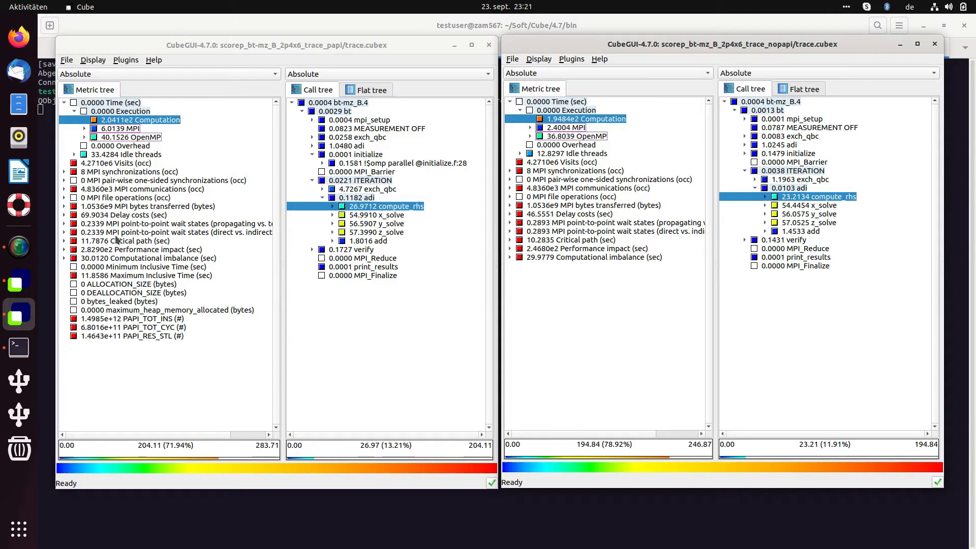
- Select the propagating MPI point-to-point wait states in papi and MPI communications in nopapi, with exch_qbc under ITERATION in both
{"action": "left_click", "coordinate": [152, 224]}
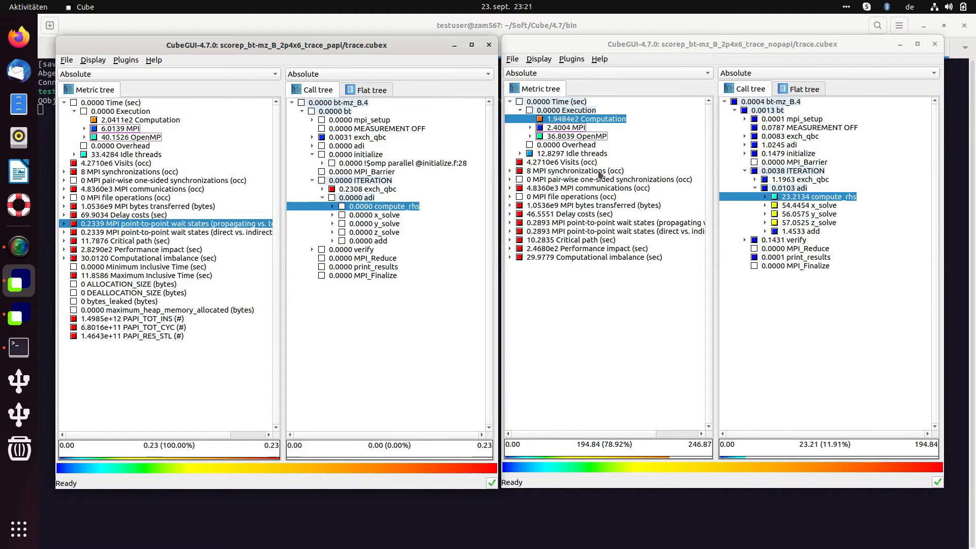
{"action": "left_click", "coordinate": [600, 179]}
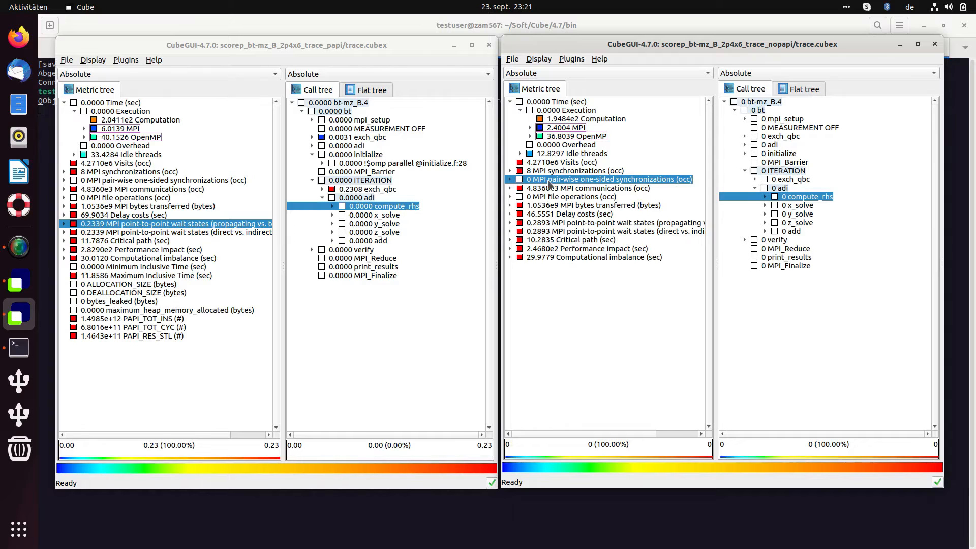
{"action": "left_click", "coordinate": [547, 189]}
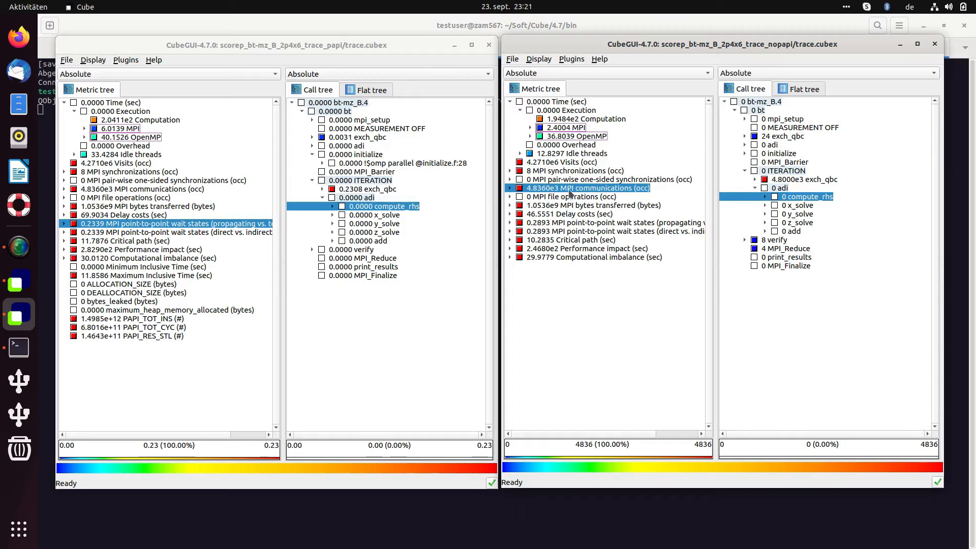
{"action": "left_click", "coordinate": [803, 180]}
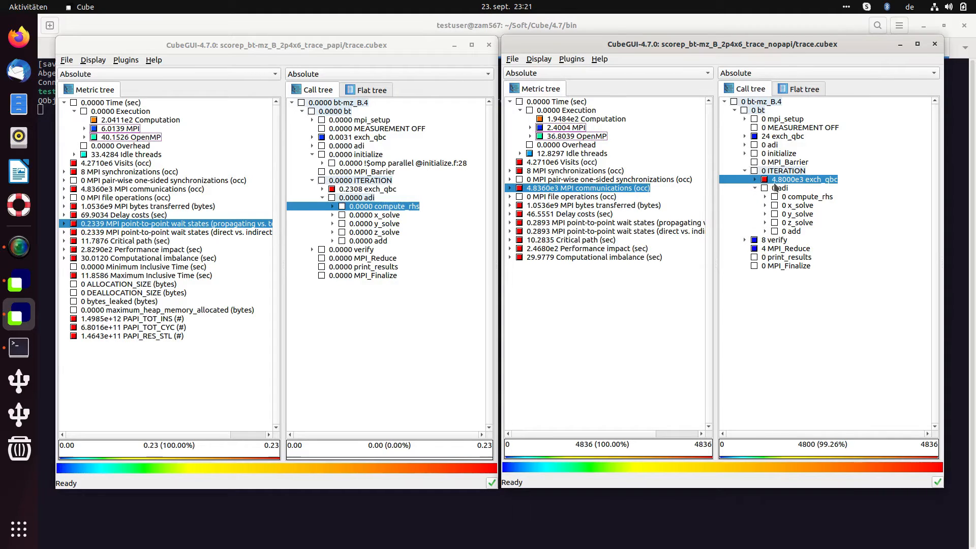
{"action": "left_click", "coordinate": [376, 189]}
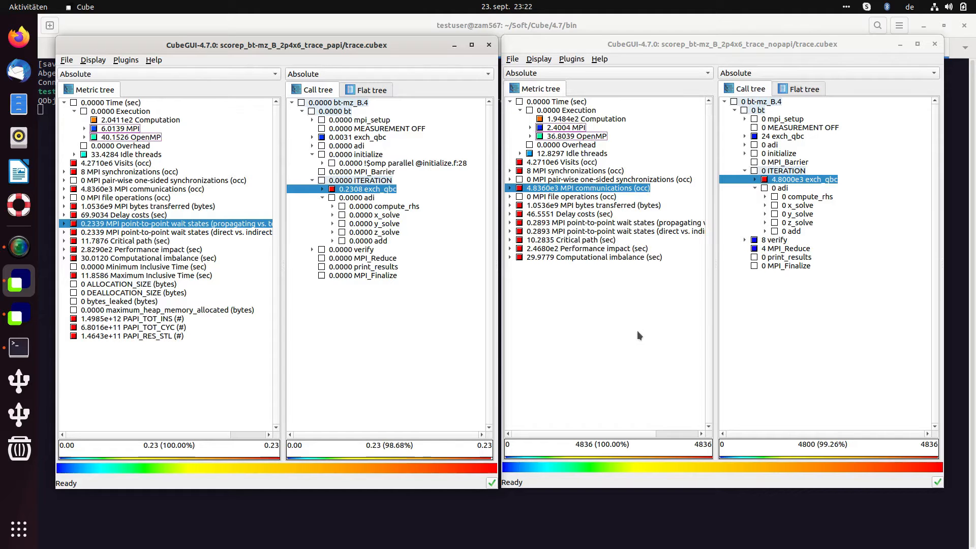
- Show the synchronization toolbar in both windows and check which trees are set to synchronize in the papi window
{"action": "left_click", "coordinate": [94, 61]}
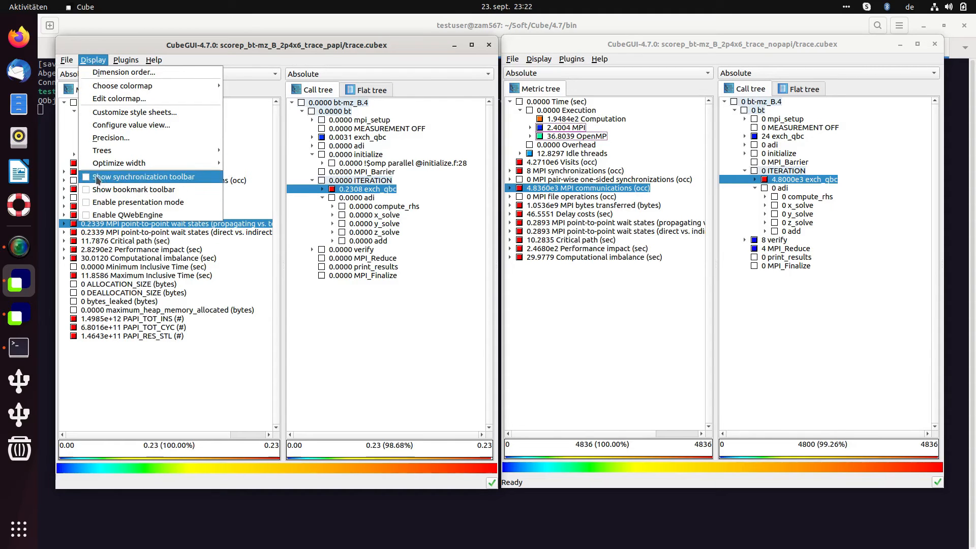
{"action": "left_click", "coordinate": [168, 179]}
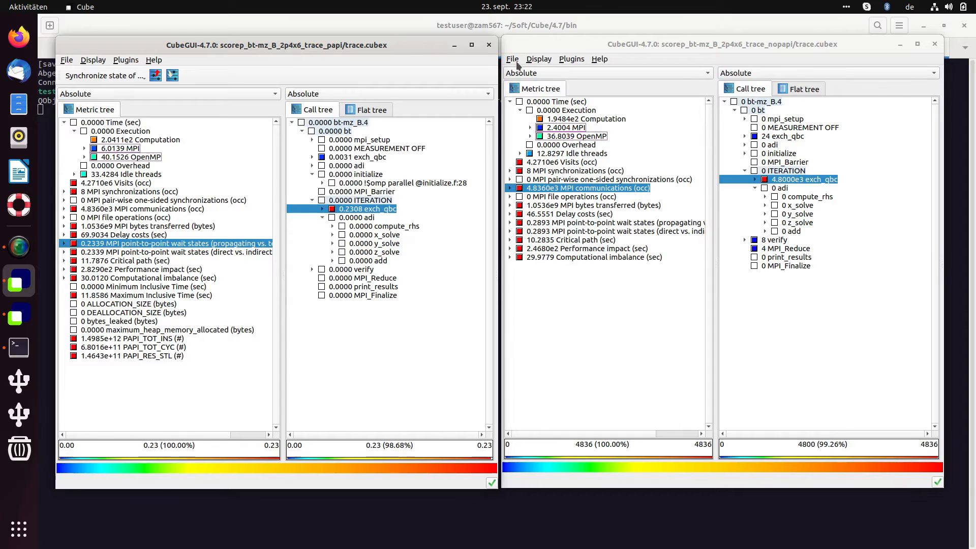
{"action": "left_click", "coordinate": [532, 60]}
{"action": "left_click", "coordinate": [568, 176]}
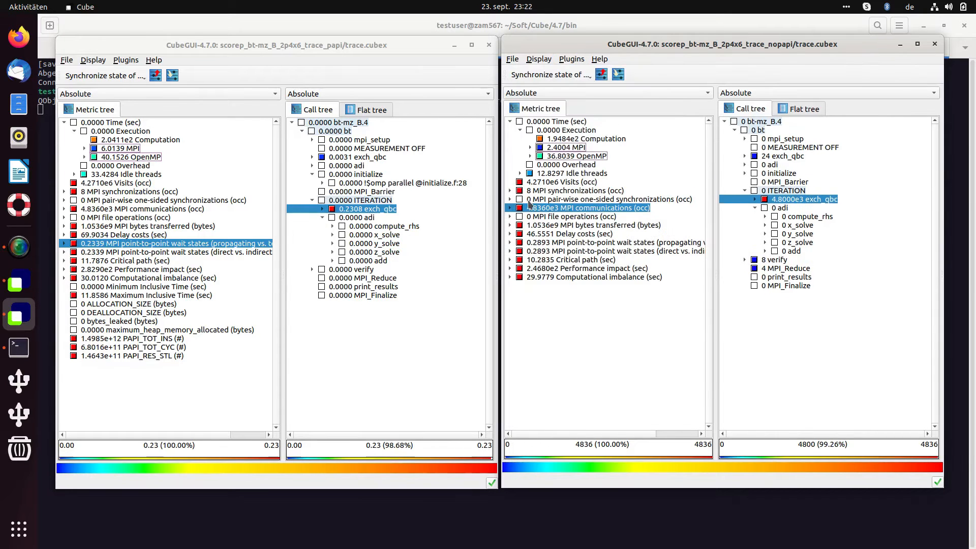
{"action": "left_click", "coordinate": [112, 77]}
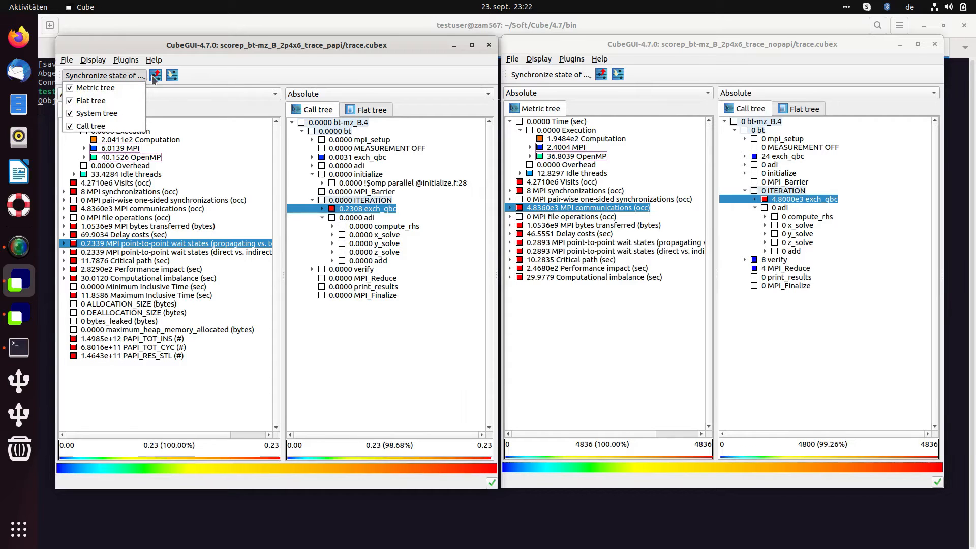
{"action": "left_click", "coordinate": [204, 78]}
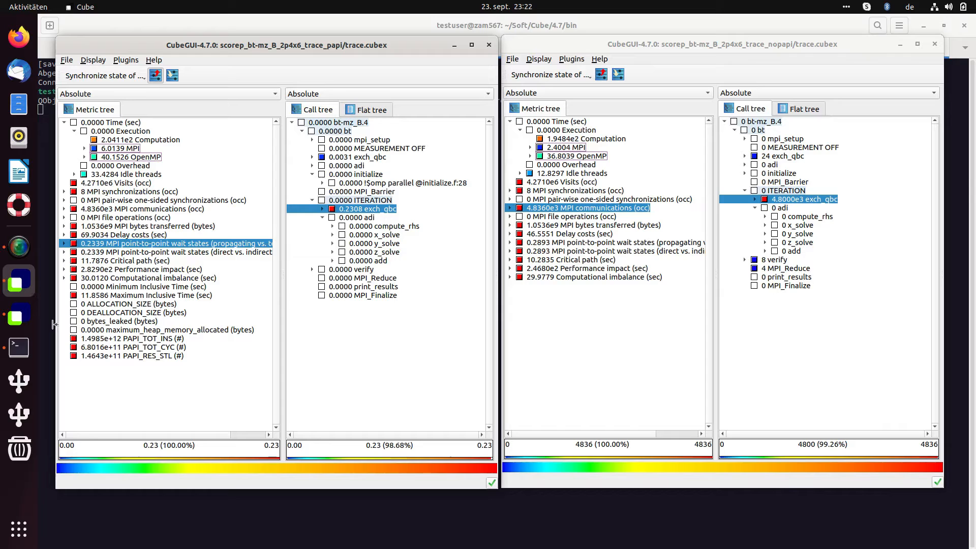
- Select the Visits metric in the papi window and make the nopapi window receive the synchronized tree state
{"action": "left_click", "coordinate": [134, 183]}
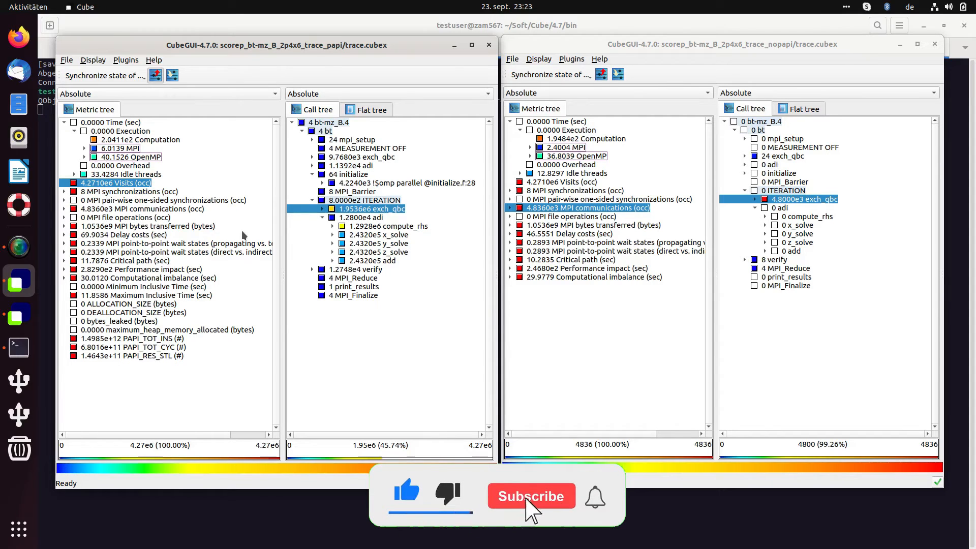
{"action": "left_click", "coordinate": [102, 76]}
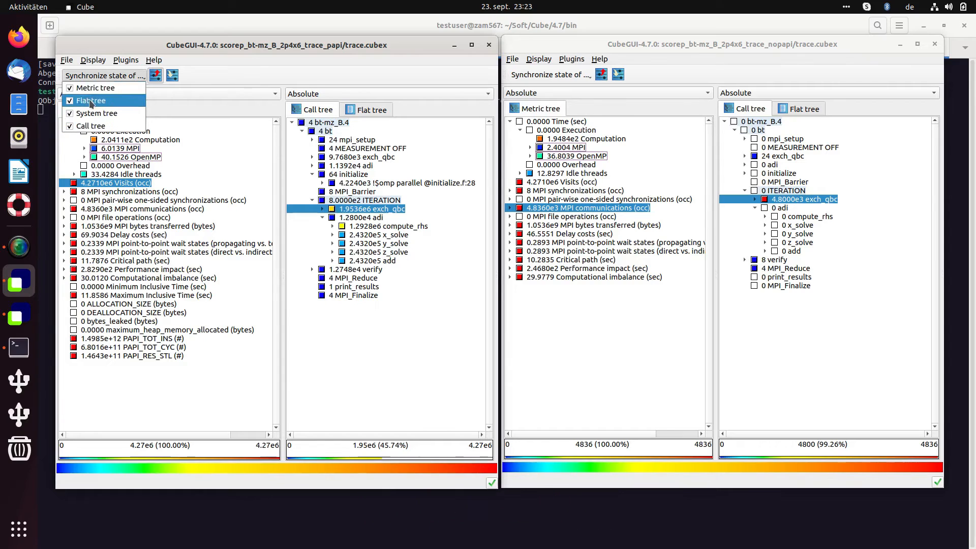
{"action": "left_click", "coordinate": [249, 48]}
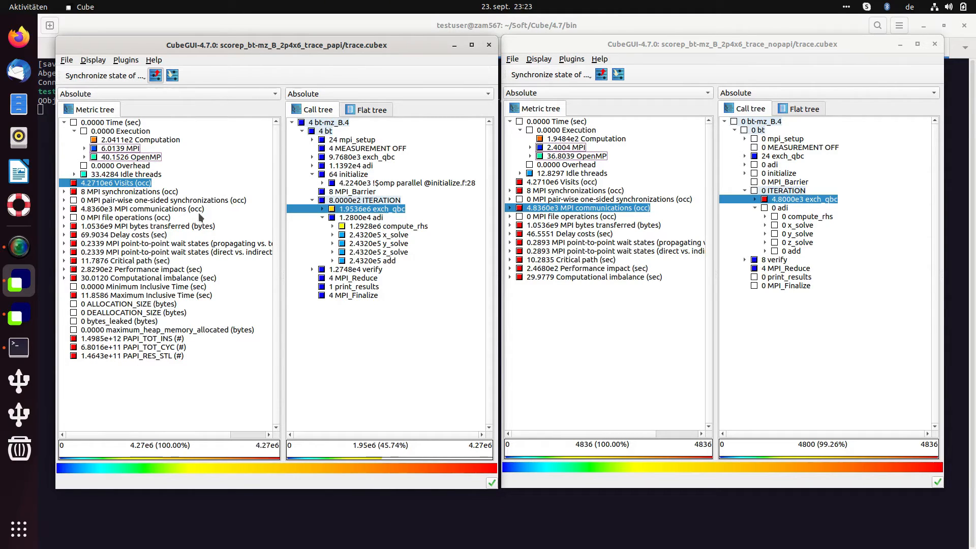
{"action": "left_click", "coordinate": [619, 73]}
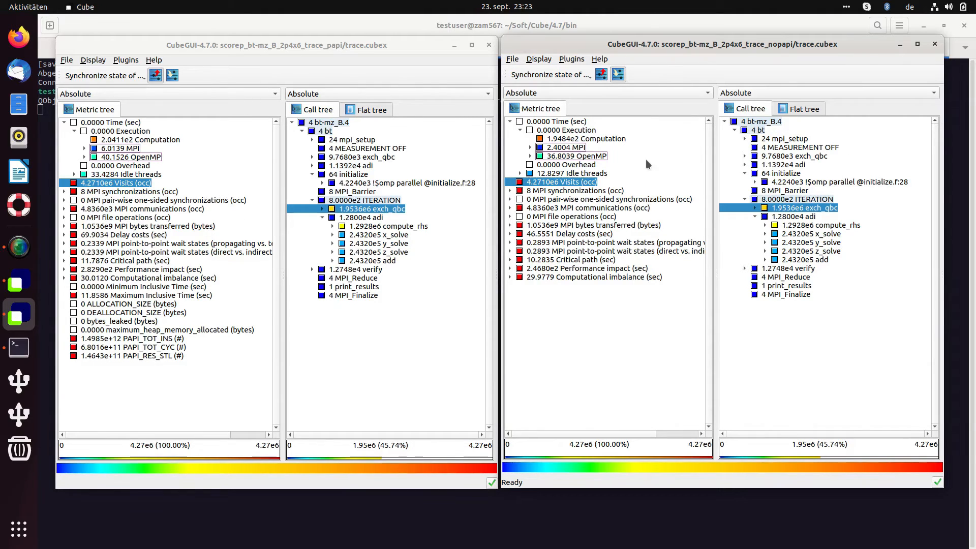
- Test the synchronization direction by selecting the MPI time metric in papi and compute_rhs under adi in nopapi
{"action": "left_click", "coordinate": [128, 150]}
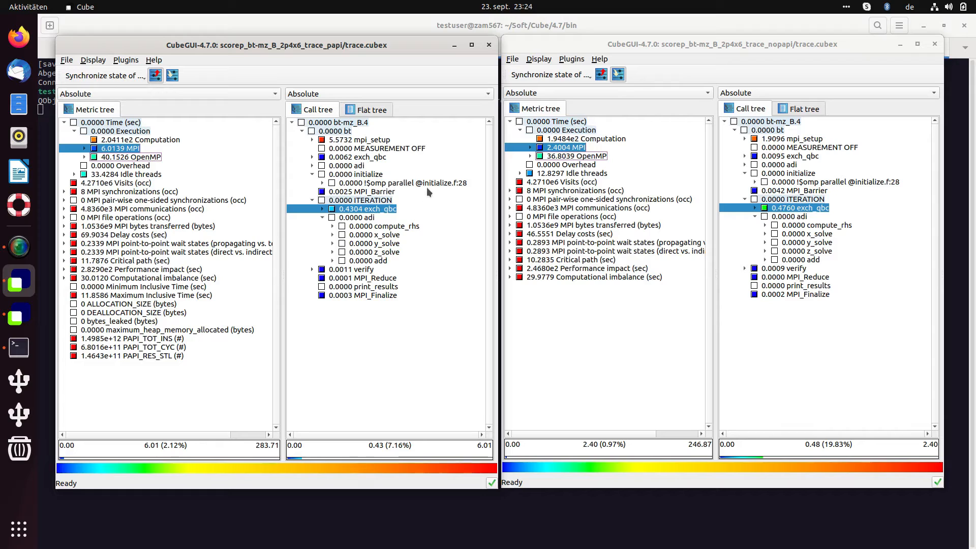
{"action": "left_click", "coordinate": [822, 229]}
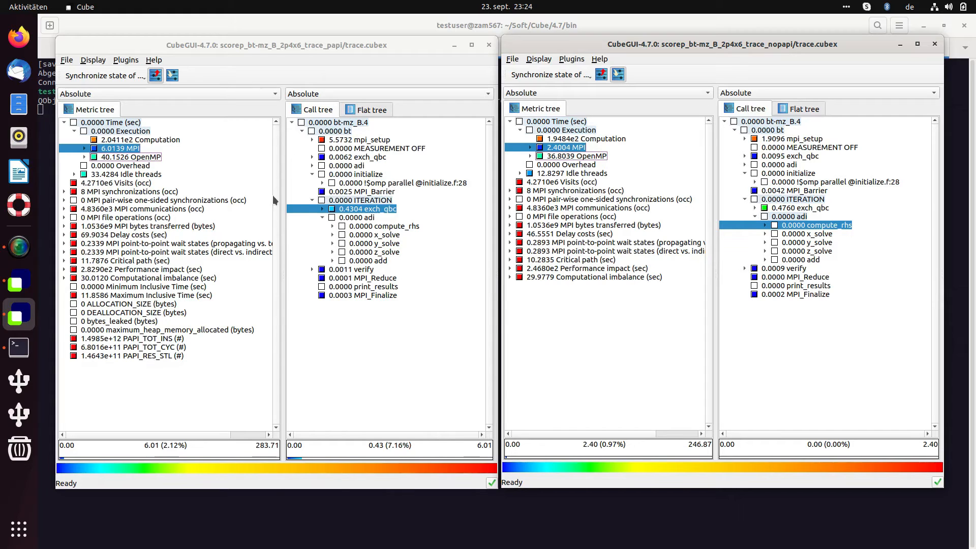
{"action": "left_click", "coordinate": [276, 44]}
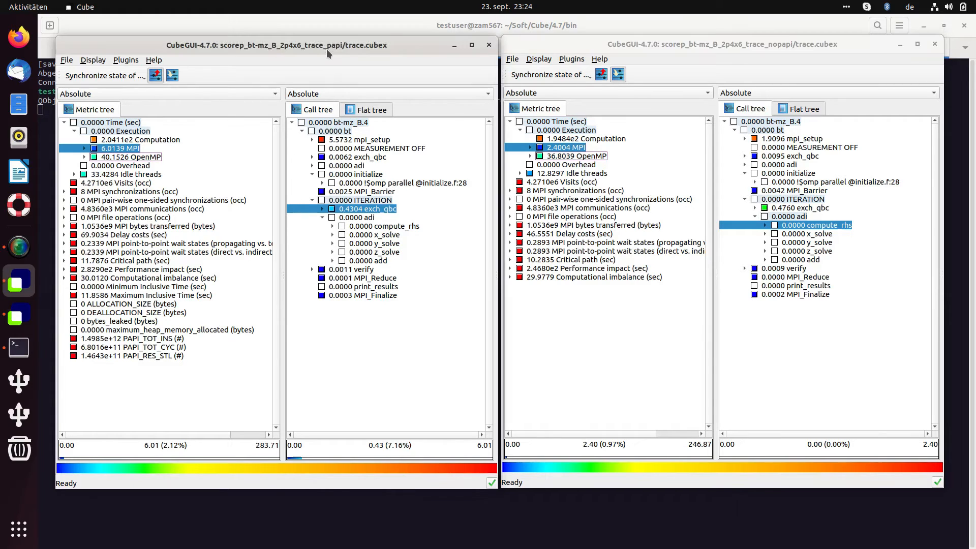
{"action": "left_click", "coordinate": [741, 43]}
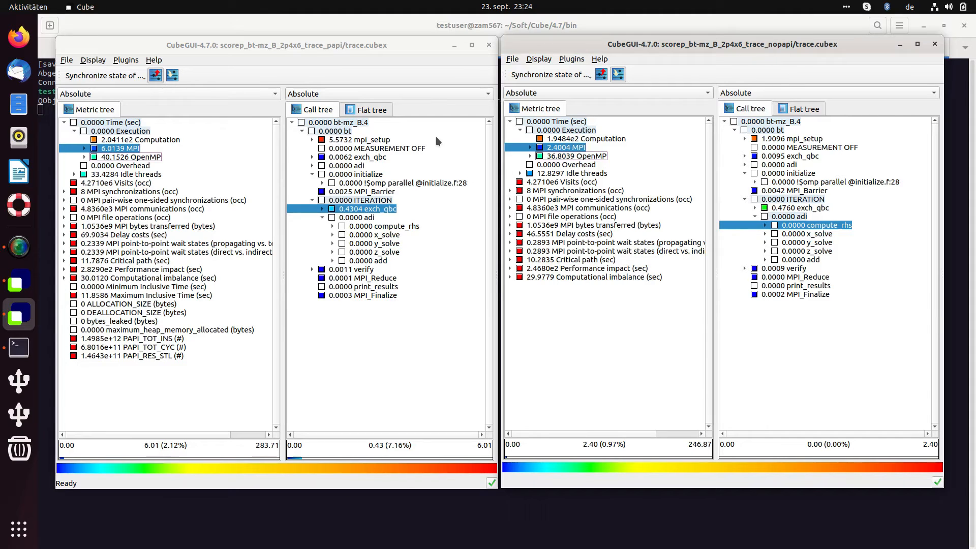
- Compare both traces by selecting Computation and MPI in papi, with mpi_setup, exch_qbc under ITERATION, MPI_Finalize and verify for MPI
{"action": "left_click", "coordinate": [143, 140]}
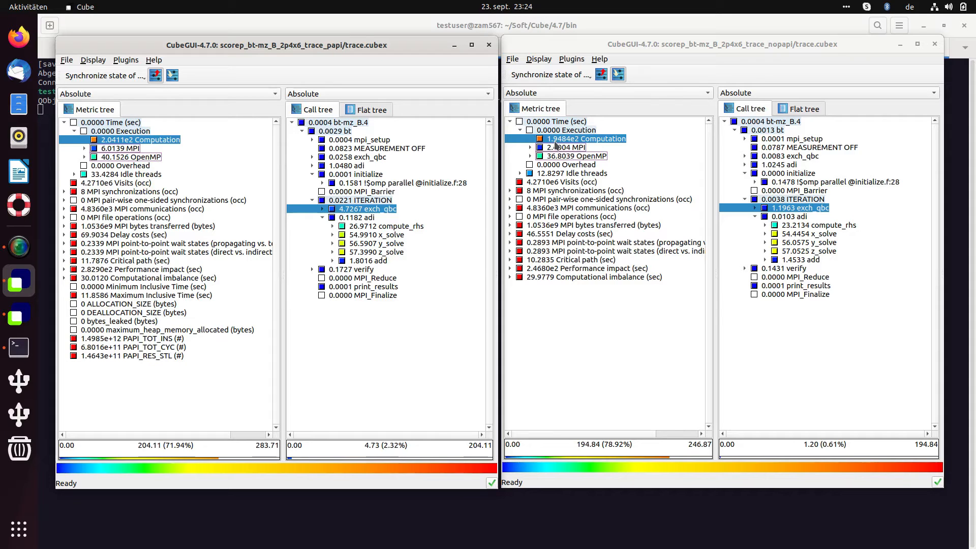
{"action": "left_click", "coordinate": [128, 148]}
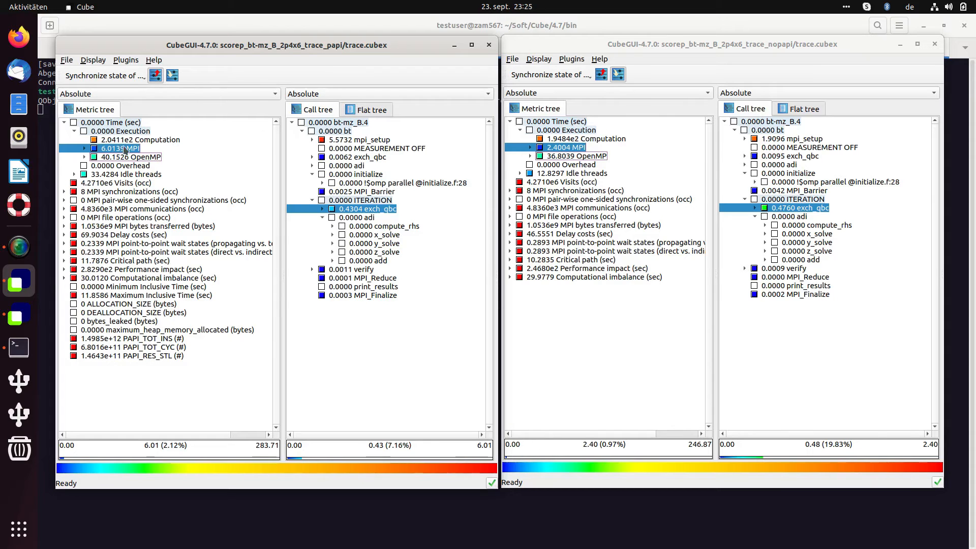
{"action": "left_click", "coordinate": [336, 143]}
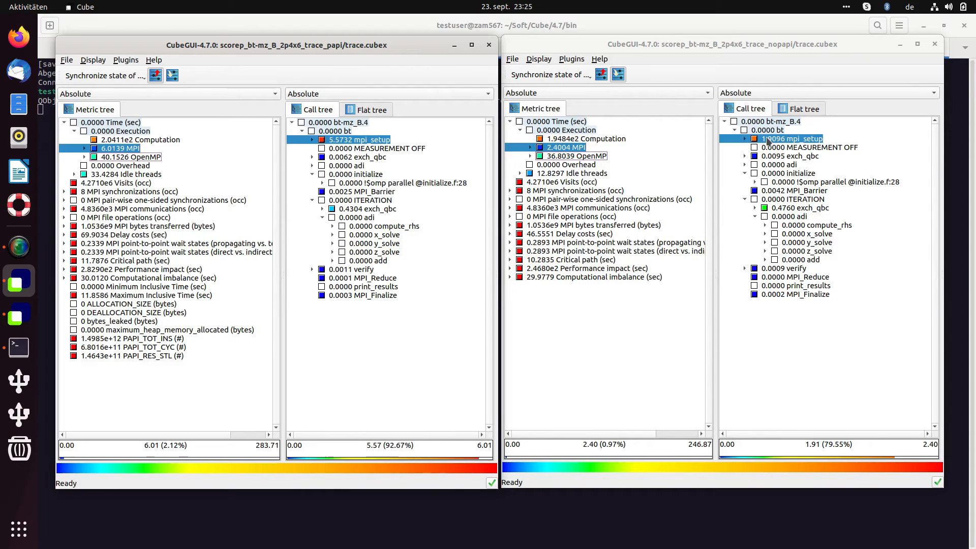
{"action": "left_click", "coordinate": [354, 209]}
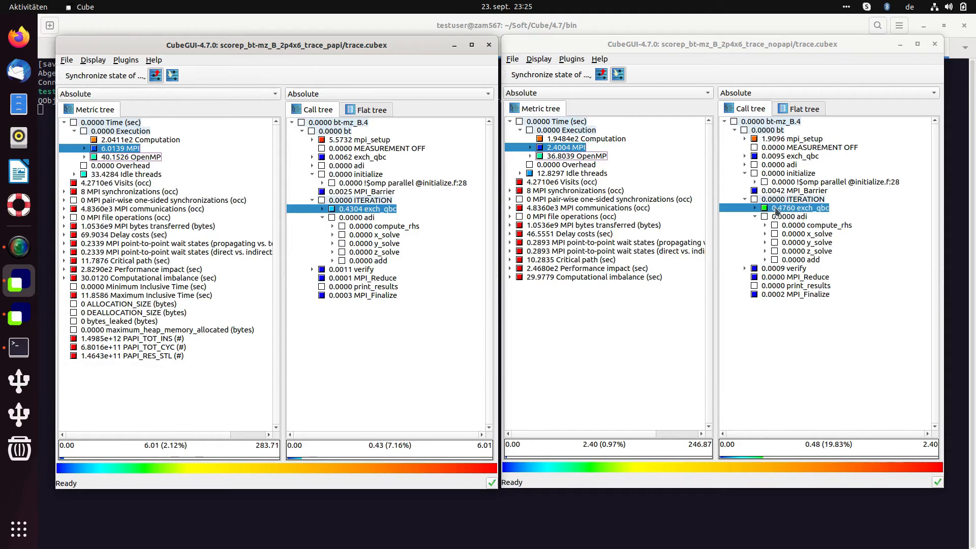
{"action": "left_click", "coordinate": [350, 297]}
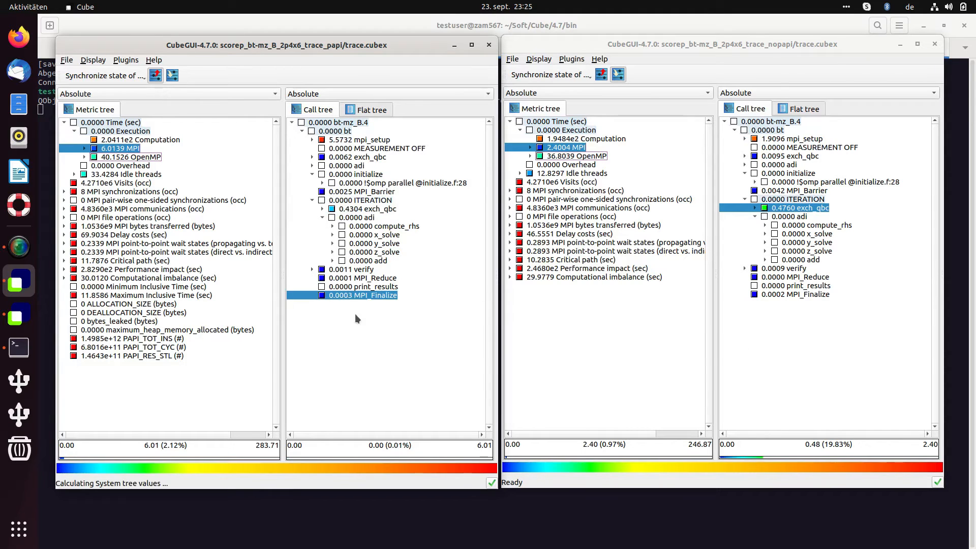
{"action": "left_click", "coordinate": [340, 270]}
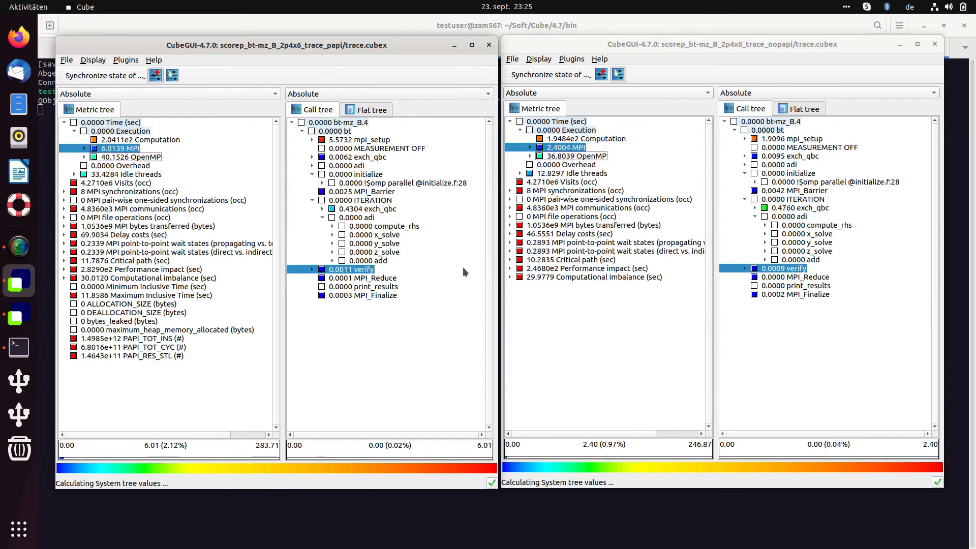
- Expand mpi_setup in papi's call tree and select MPI_Init_thread in both windows
{"action": "left_click", "coordinate": [313, 140]}
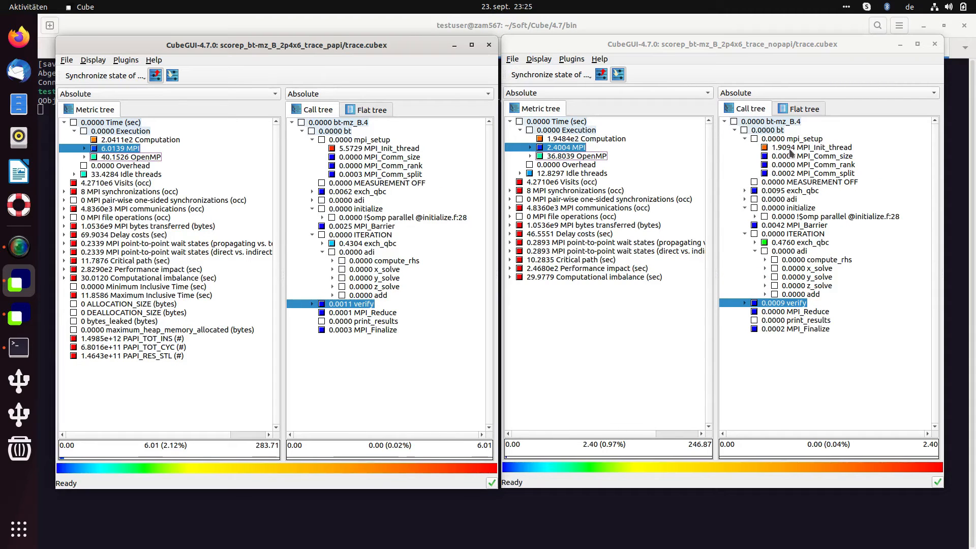
{"action": "left_click", "coordinate": [818, 147]}
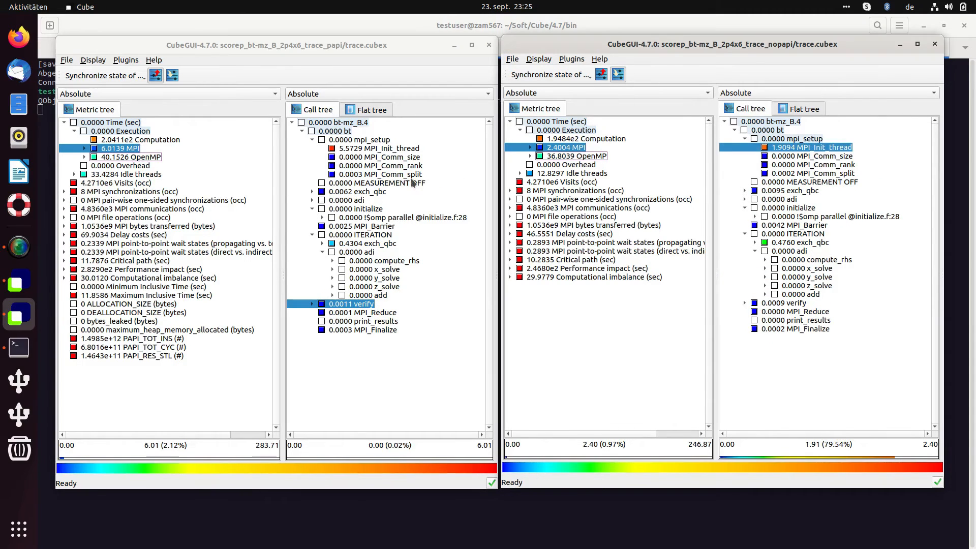
{"action": "left_click", "coordinate": [352, 148]}
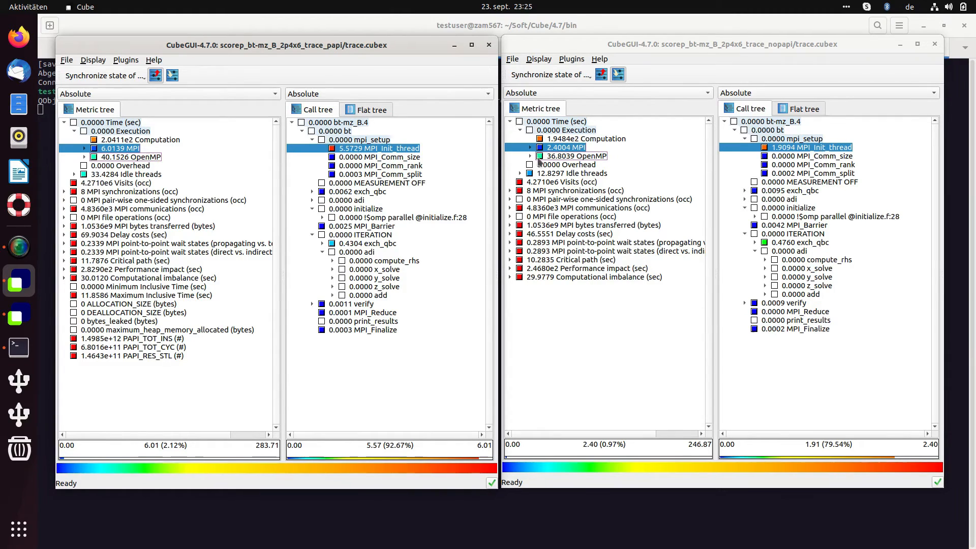
- Expand OpenMP, Synchronization, Barrier and Implicit in papi's metric tree and select Wait at Barrier
{"action": "left_click", "coordinate": [84, 157]}
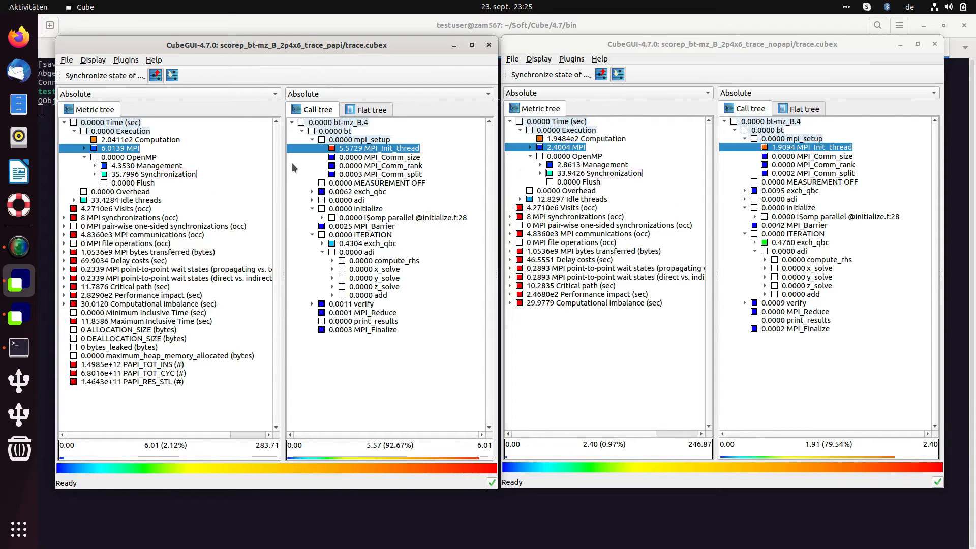
{"action": "left_click", "coordinate": [125, 166]}
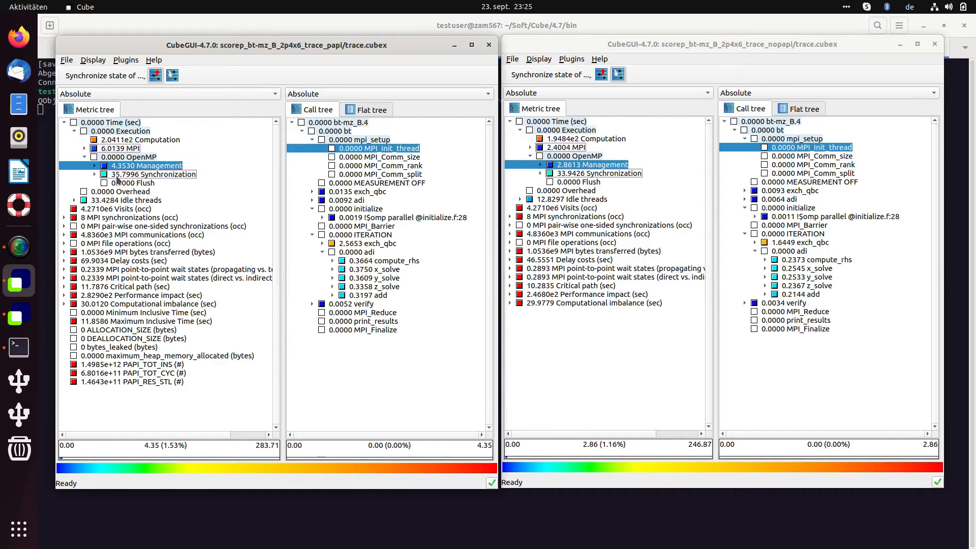
{"action": "left_click", "coordinate": [110, 177]}
{"action": "left_click", "coordinate": [95, 175]}
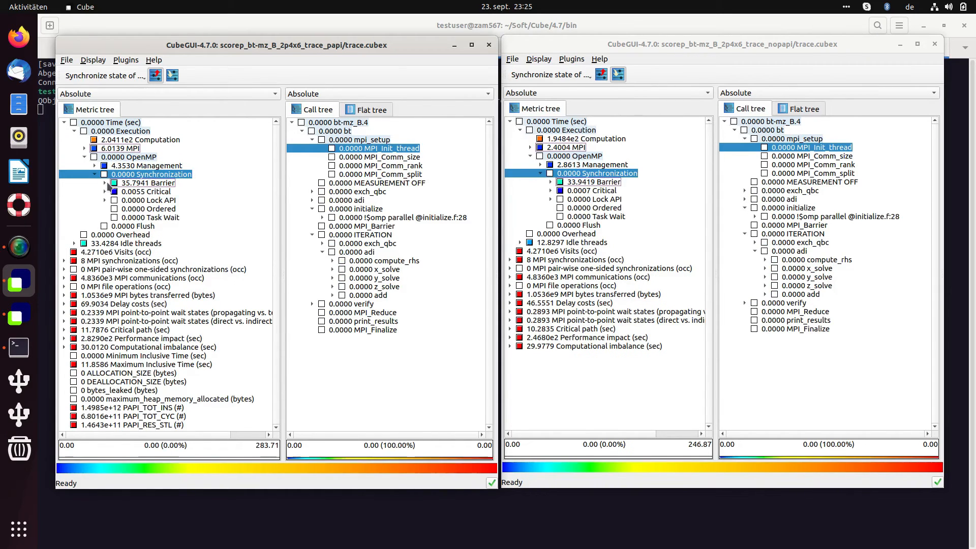
{"action": "left_click", "coordinate": [105, 183]}
{"action": "left_click", "coordinate": [133, 201]}
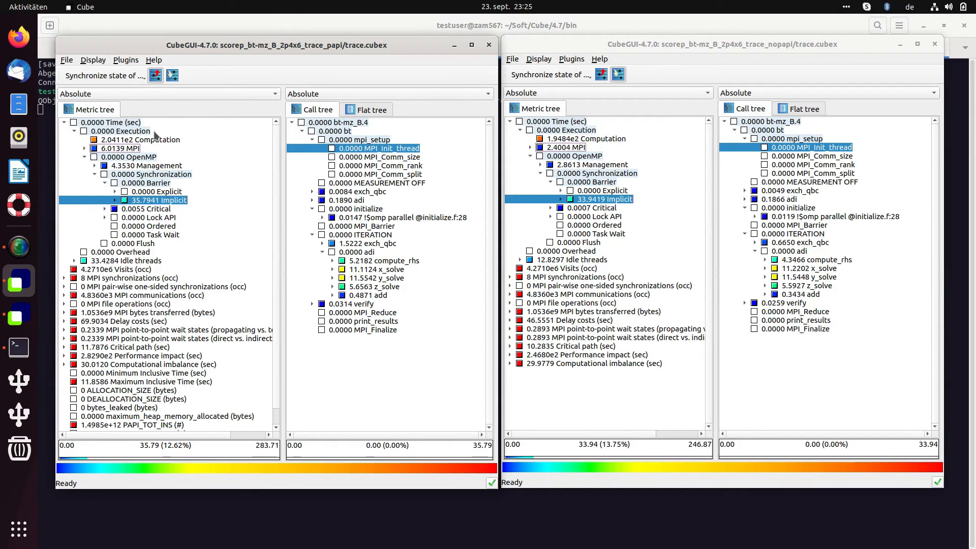
{"action": "left_click", "coordinate": [115, 200]}
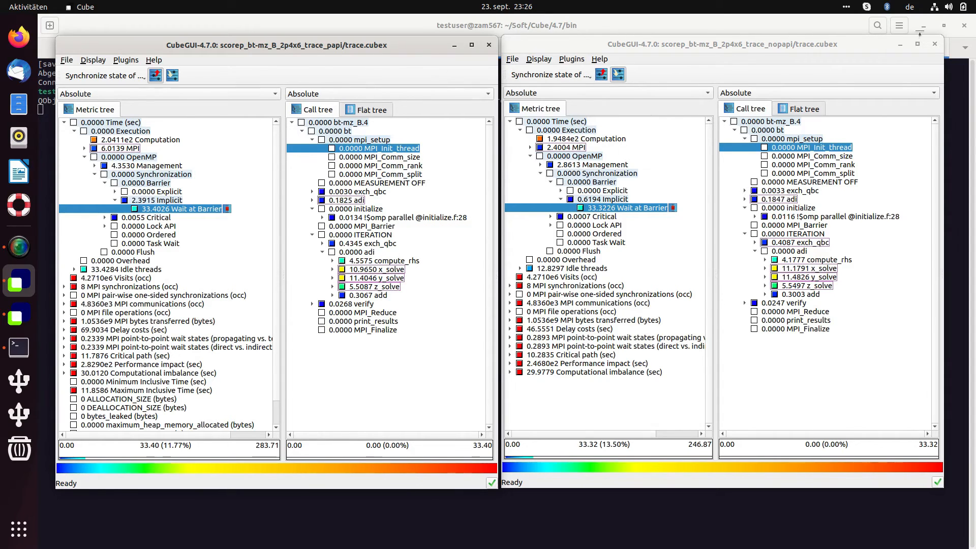
- Close the nopapi window, switch to the terminal and reconnect to the JUSUF cluster with a previously used command
{"action": "left_click", "coordinate": [935, 44]}
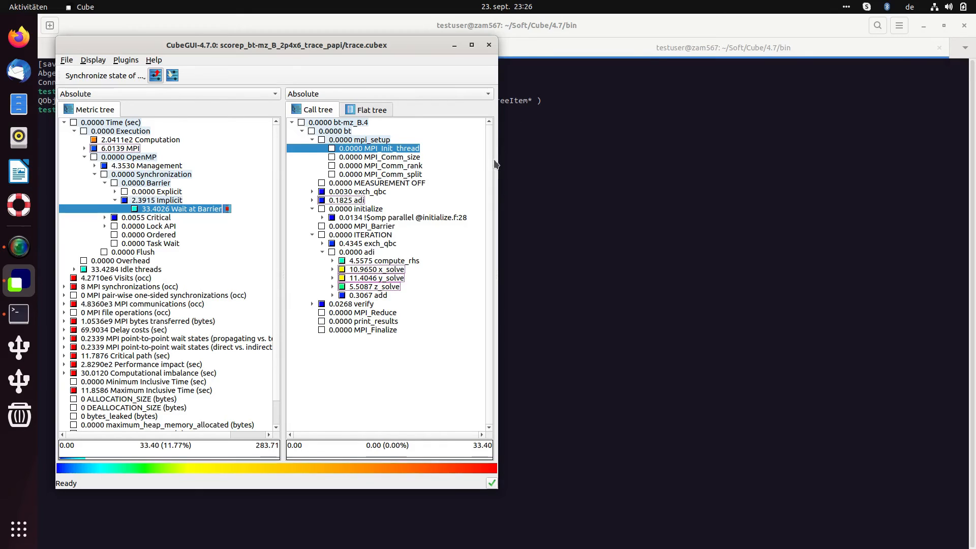
{"action": "left_click", "coordinate": [647, 52]}
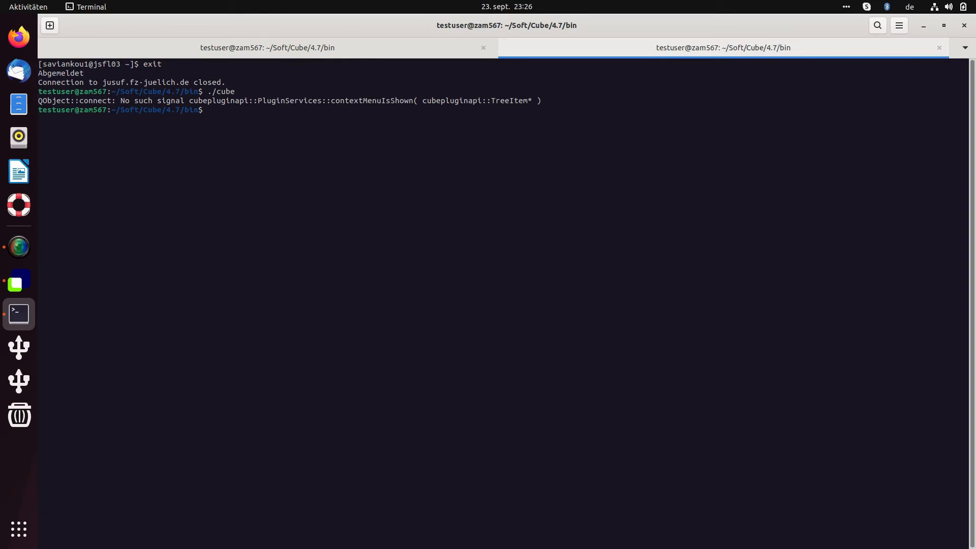
{"action": "key", "text": "Up"}
{"action": "key", "text": "Up"}
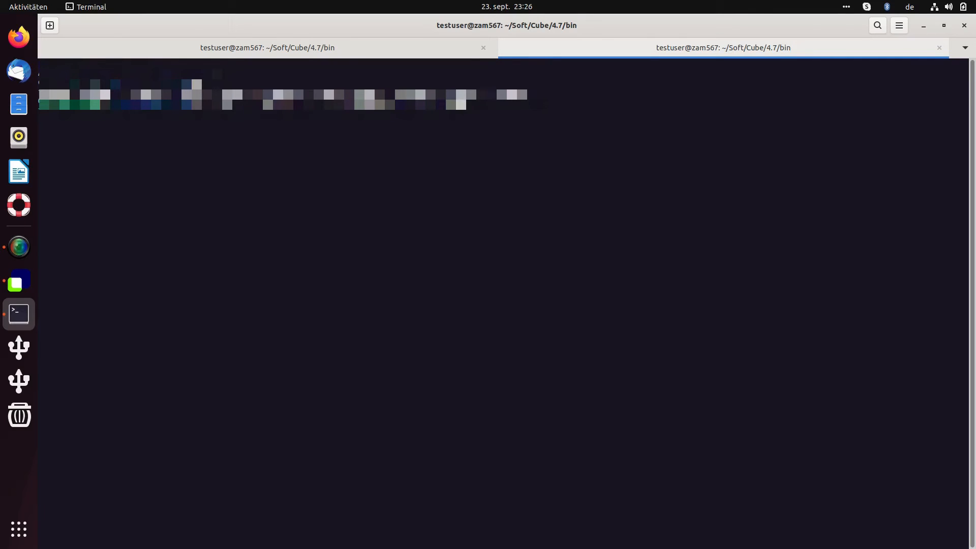
{"action": "key", "text": "Return"}
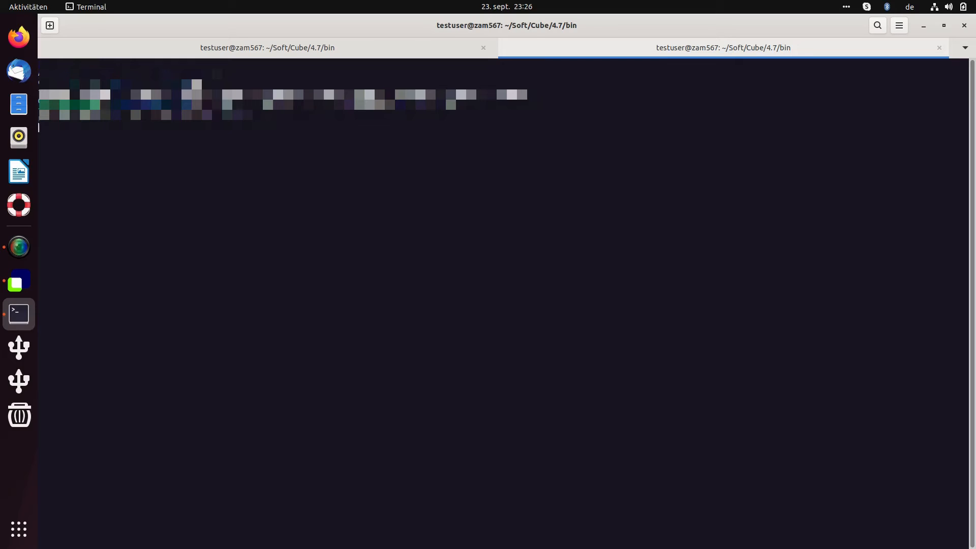
{"action": "key", "text": "Up"}
{"action": "key", "text": "Up"}
{"action": "key", "text": "Return"}
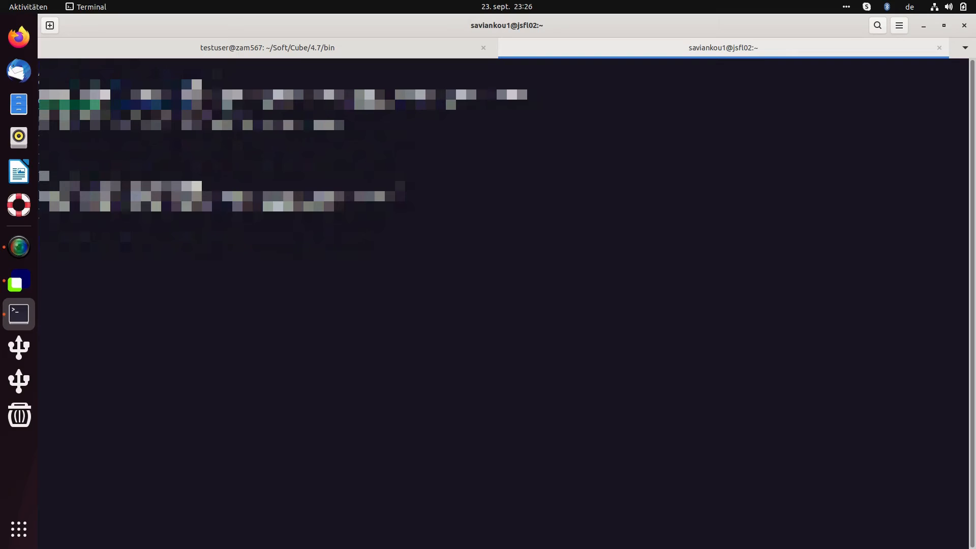
- Launch Cube on the cluster with scorep_bt-mz_B_2p4x6_trace_papi/trace.cubex using a previously used command
{"action": "key", "text": "Up"}
{"action": "key", "text": "Up"}
{"action": "key", "text": "Up"}
{"action": "key", "text": "Up"}
{"action": "key", "text": "Return"}
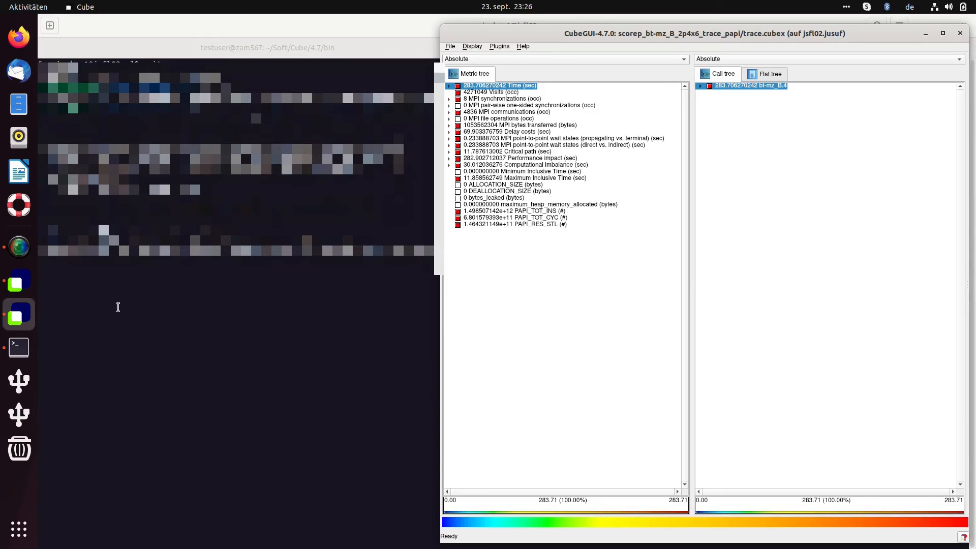
- Arrange the local and remote Cube windows side by side and show the synchronization toolbar in the remote window
{"action": "left_click", "coordinate": [14, 286]}
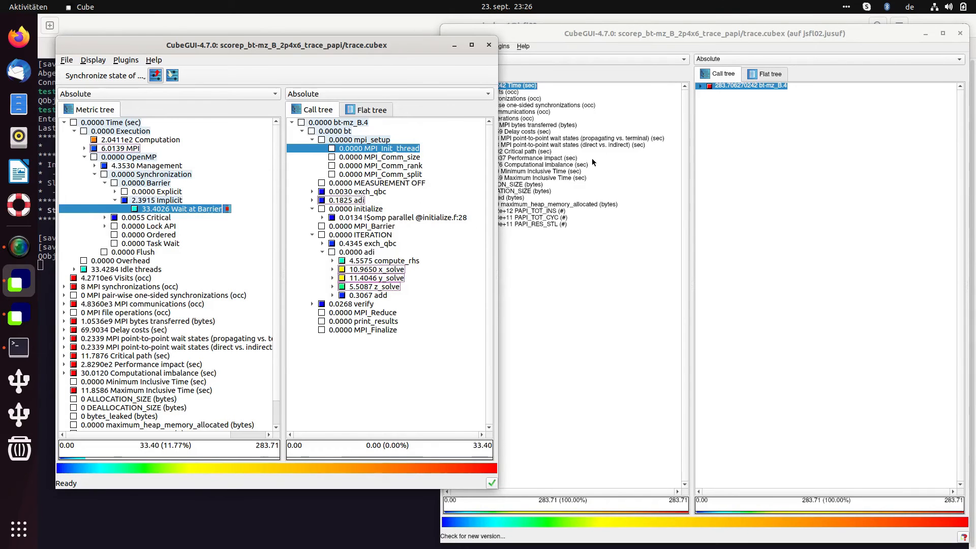
{"action": "left_click", "coordinate": [560, 364]}
{"action": "left_click_drag", "start_coordinate": [439, 311], "coordinate": [512, 311]}
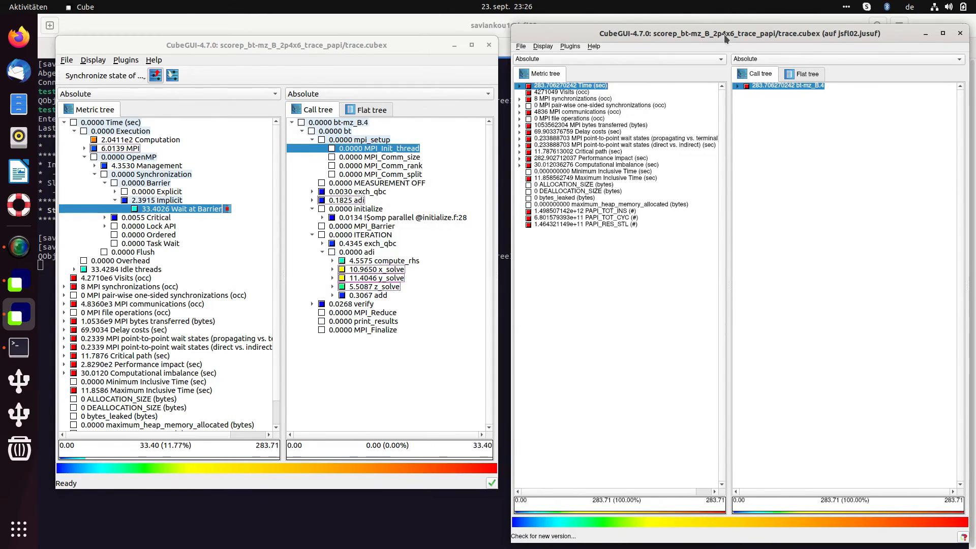
{"action": "left_click_drag", "start_coordinate": [733, 34], "coordinate": [737, 36]}
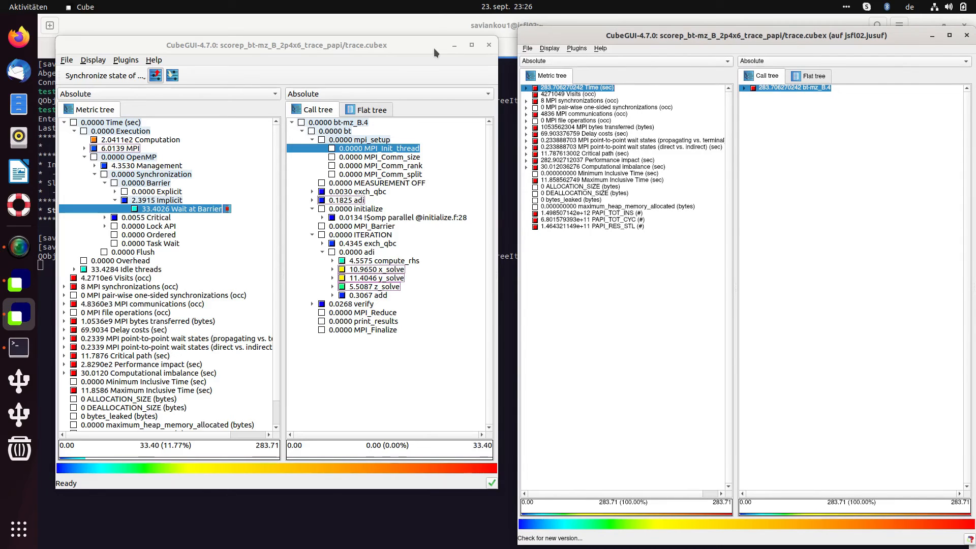
{"action": "left_click", "coordinate": [550, 48]}
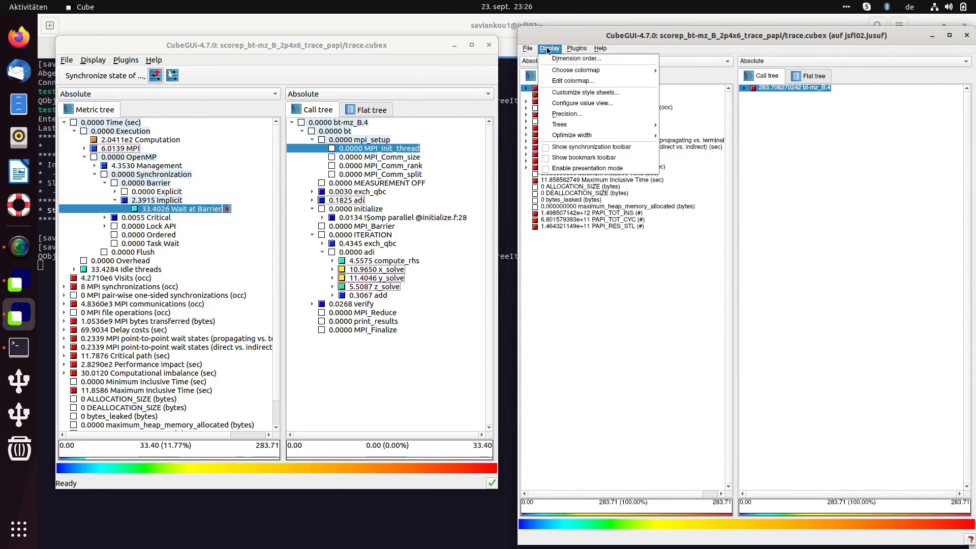
{"action": "left_click", "coordinate": [564, 147]}
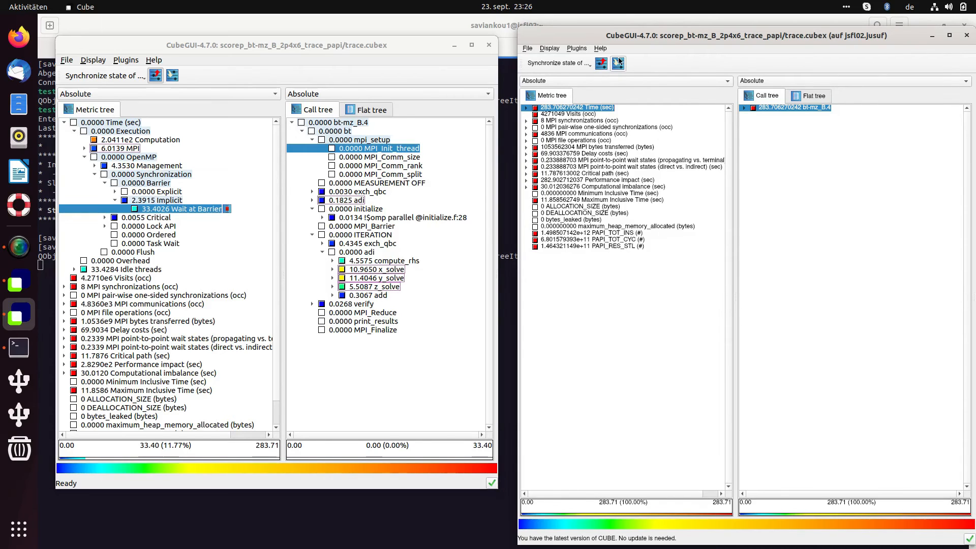
- Make the remote Cube window receive the synchronized state and select the Computation metric in the local window
{"action": "left_click", "coordinate": [618, 65]}
{"action": "left_click", "coordinate": [157, 140]}
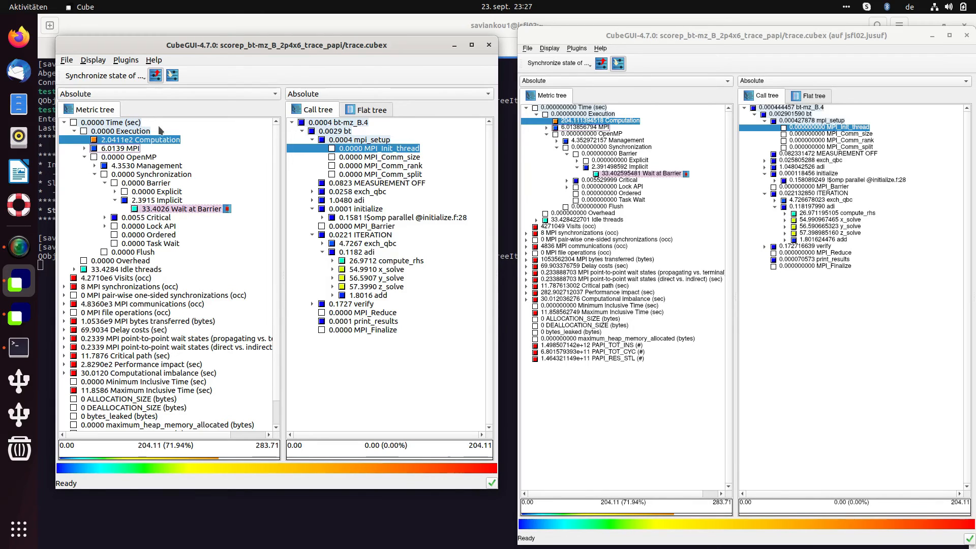
{"action": "left_click", "coordinate": [580, 123]}
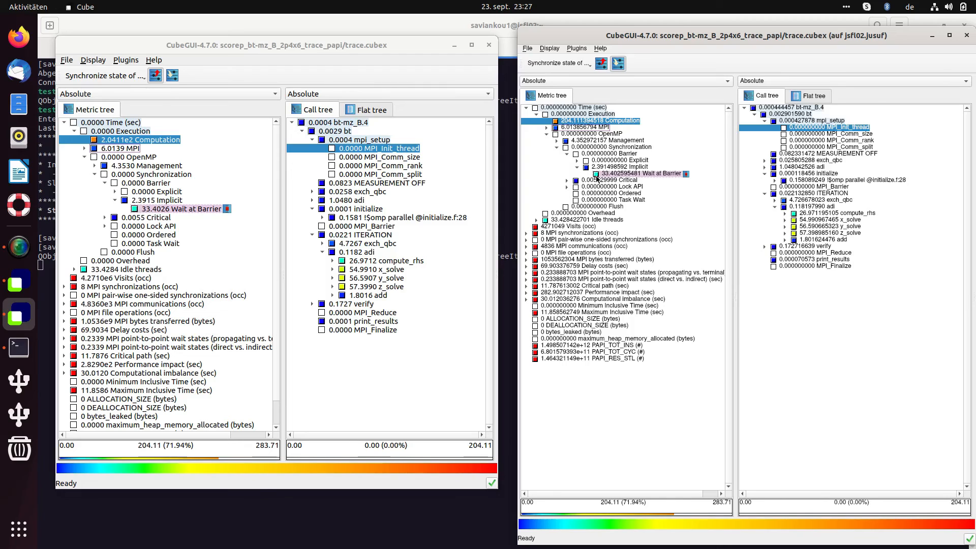
- In the local window, select the MPI metric and, one after the other, the MPI_Comm_size and MPI_Comm_rank calls under mpi_setup
{"action": "left_click", "coordinate": [123, 149]}
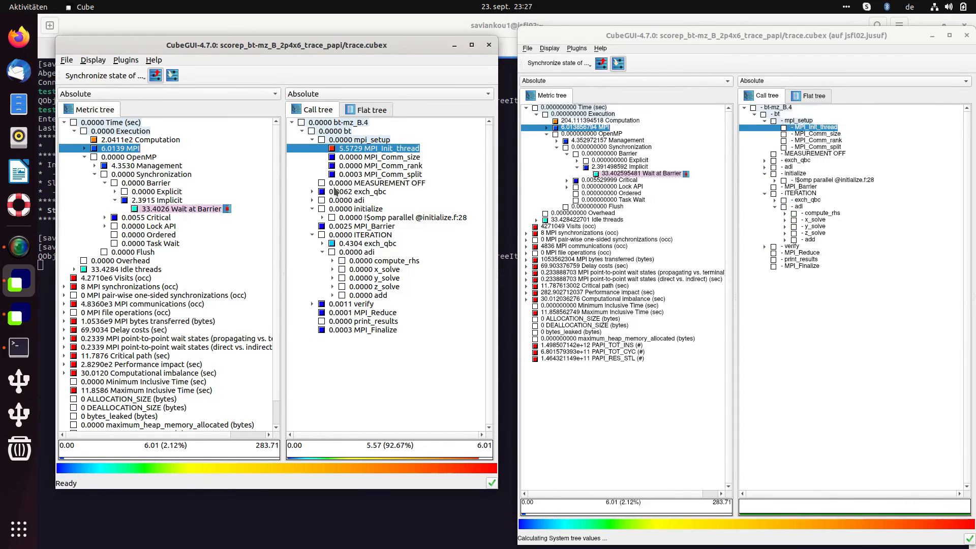
{"action": "left_click", "coordinate": [350, 158]}
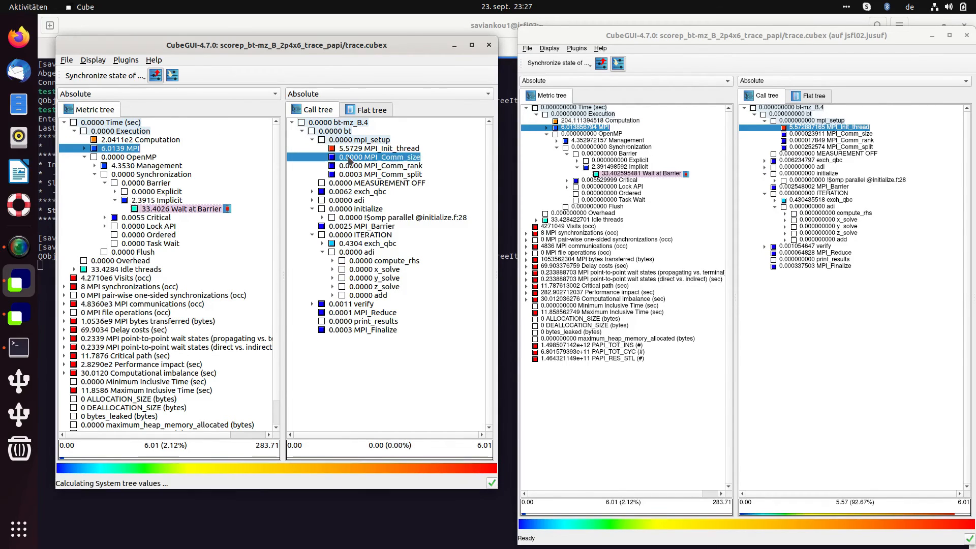
{"action": "left_click", "coordinate": [385, 168]}
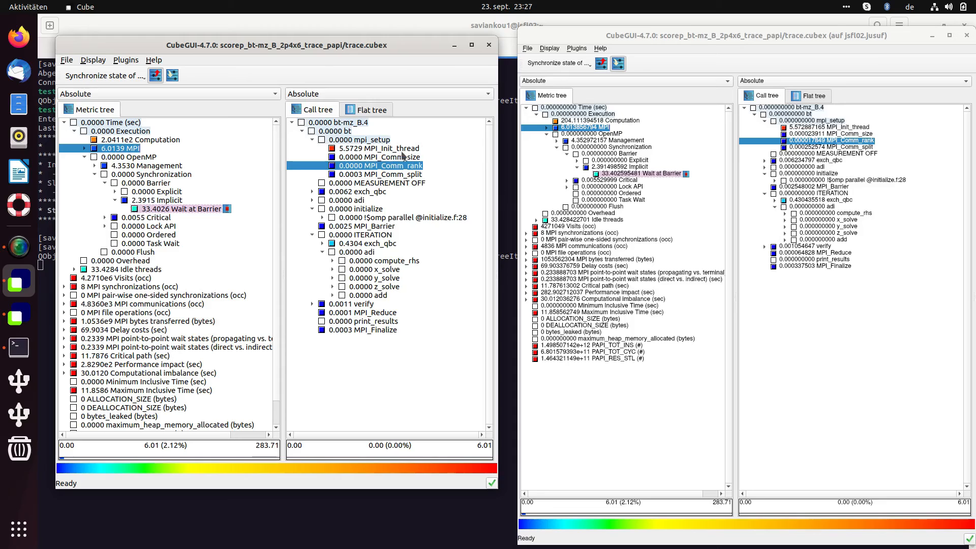
- Examine which tree states are offered for synchronization in the local window and in the remote window
{"action": "left_click", "coordinate": [107, 79]}
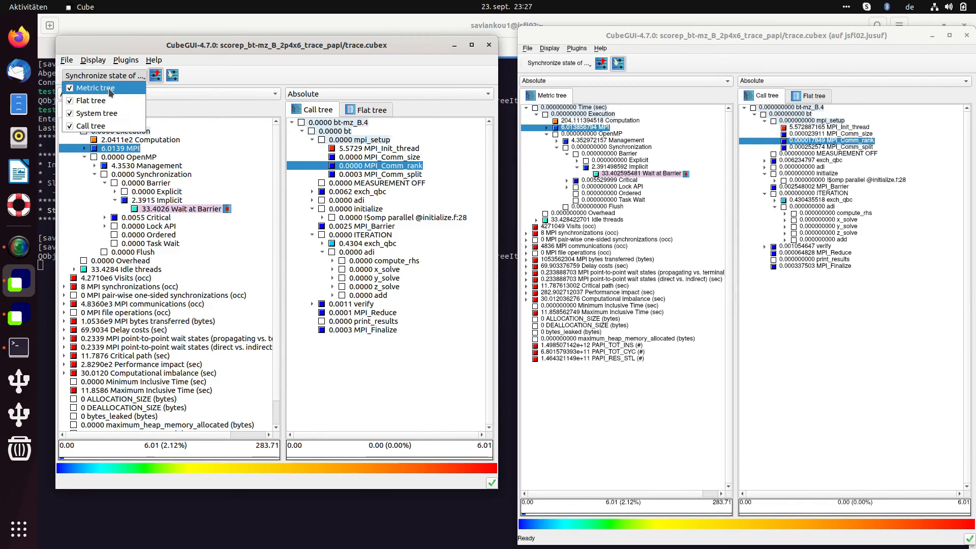
{"action": "left_click", "coordinate": [617, 77]}
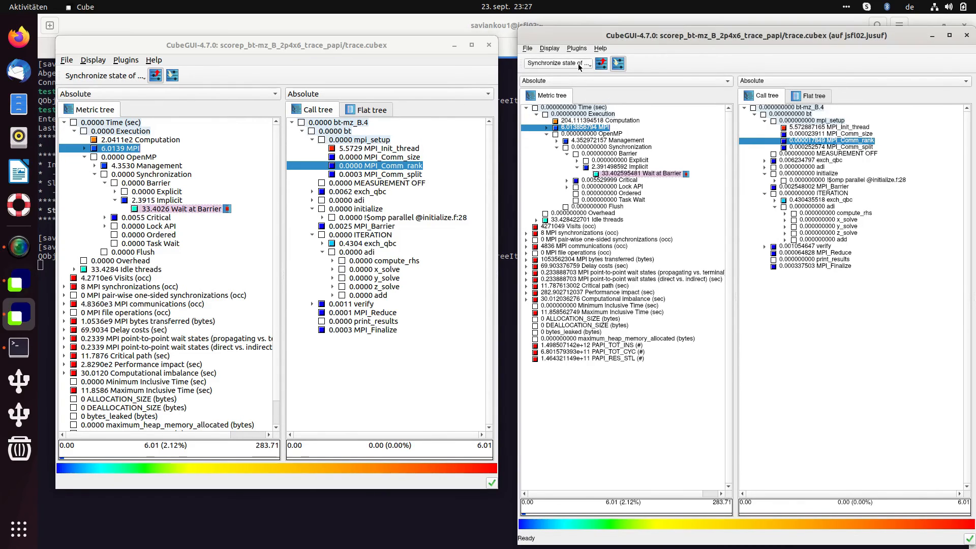
{"action": "left_click", "coordinate": [557, 63]}
{"action": "left_click", "coordinate": [696, 59]}
- Display the flat tree in the local window and select bt-mz_B.4 followed by bt
{"action": "left_click", "coordinate": [369, 111]}
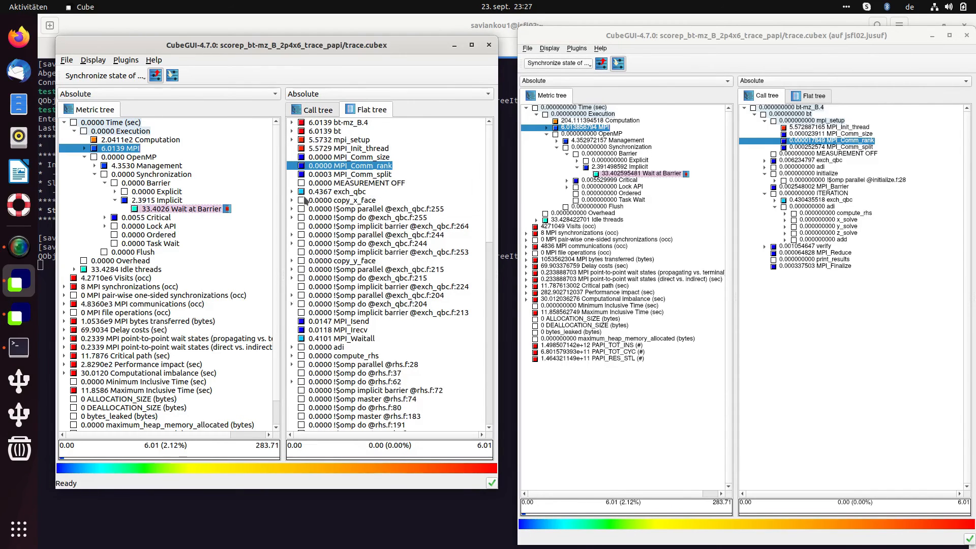
{"action": "left_click", "coordinate": [327, 125]}
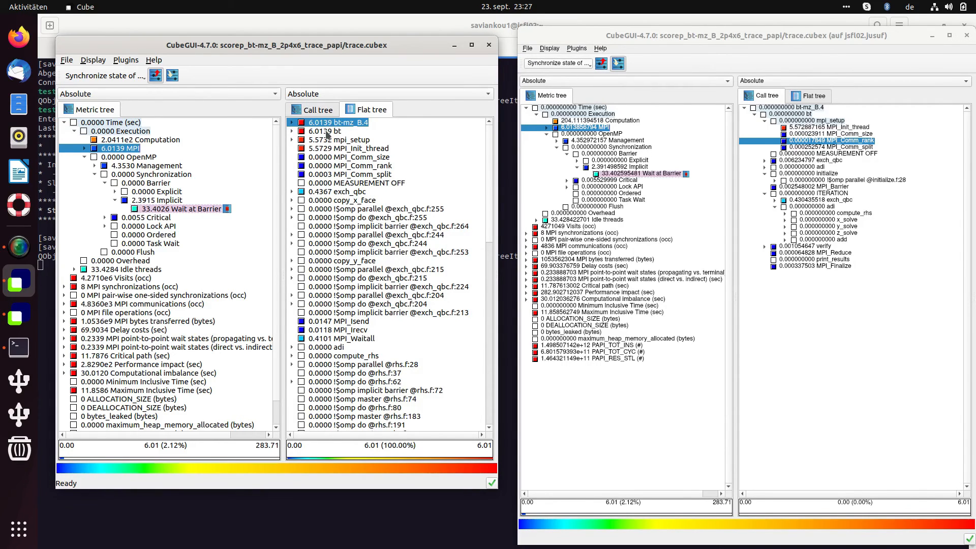
{"action": "left_click", "coordinate": [328, 133]}
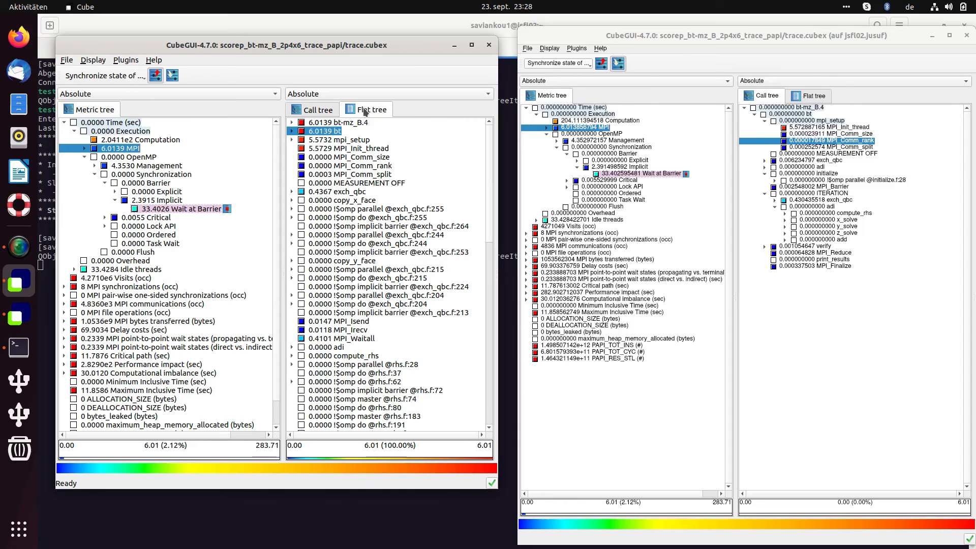
- Display the flat tree in the remote window and select mpi_setup followed by MPI_Barrier in the local flat tree
{"action": "left_click", "coordinate": [806, 97]}
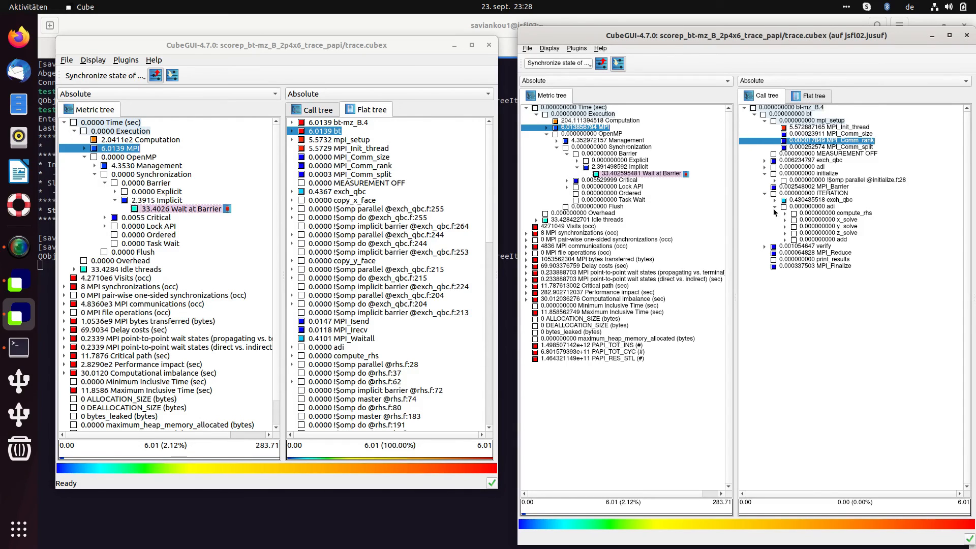
{"action": "left_click", "coordinate": [333, 141]}
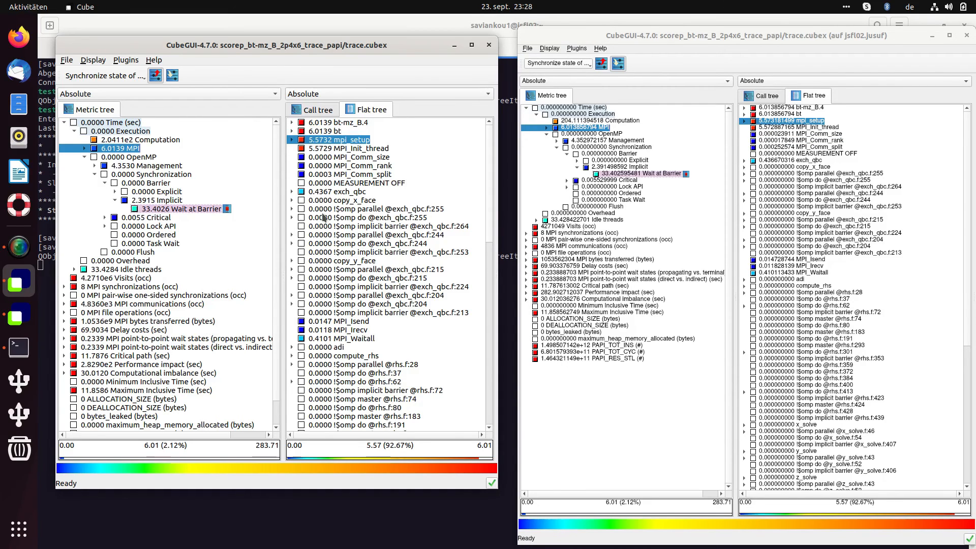
{"action": "scroll", "coordinate": [327, 234], "scroll_direction": "down", "scroll_amount": 15}
{"action": "scroll", "coordinate": [327, 234], "scroll_direction": "down", "scroll_amount": 4}
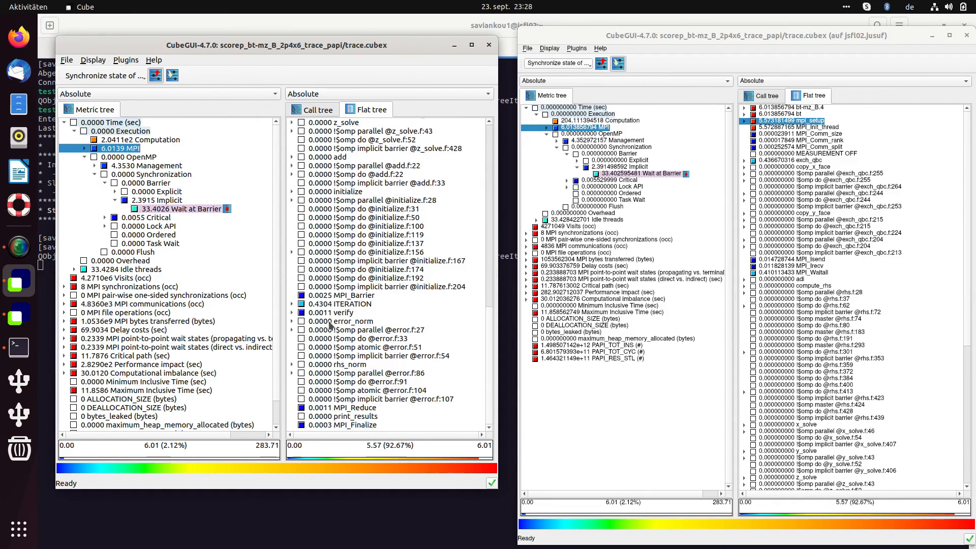
{"action": "left_click", "coordinate": [334, 295]}
{"action": "scroll", "coordinate": [786, 360], "scroll_direction": "down", "scroll_amount": 5}
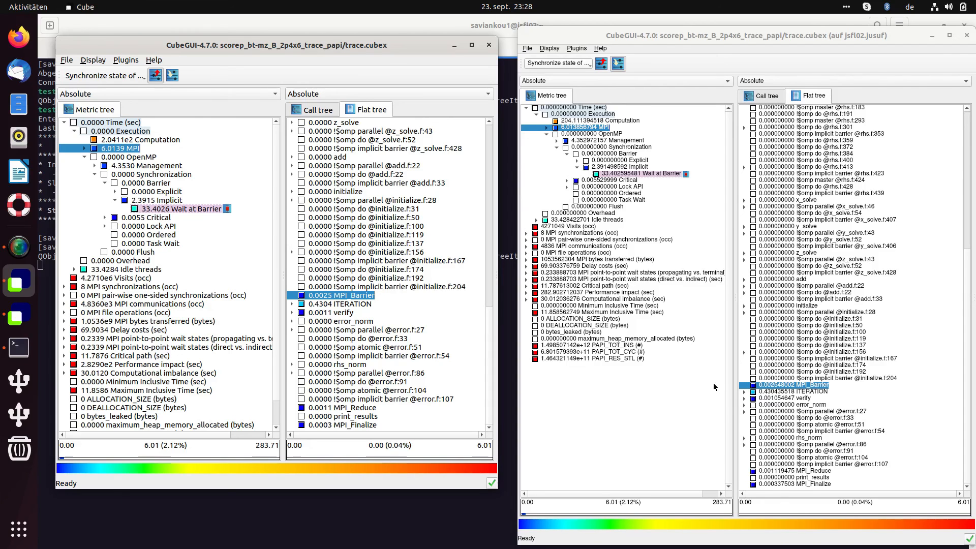
{"action": "left_click_drag", "start_coordinate": [767, 33], "coordinate": [766, 30]}
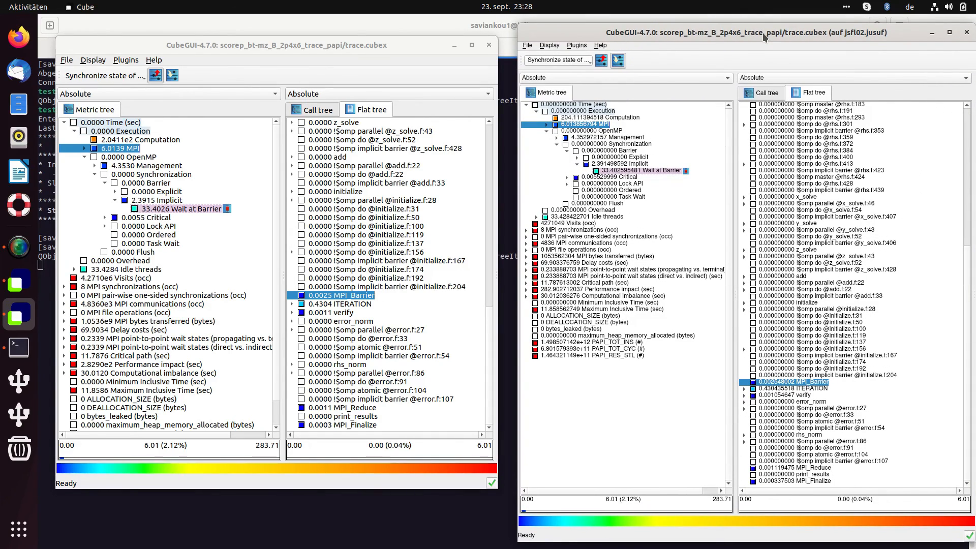